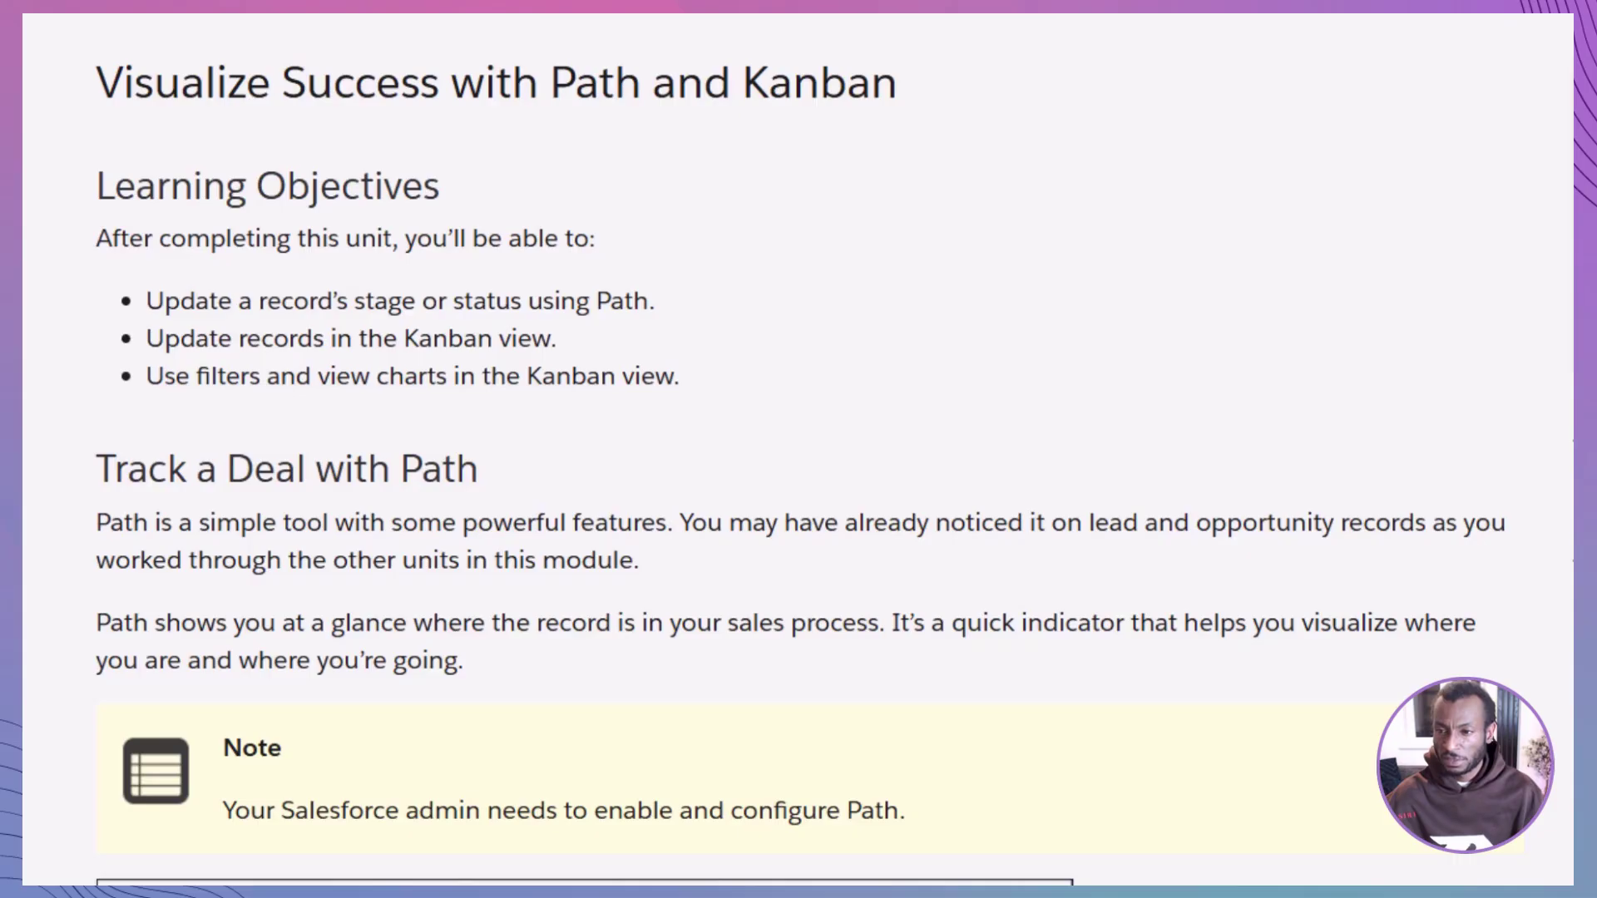
Step: Scroll the Trailhead unit down to the Track a Deal with Path section and its example record
scroll(798, 449, "down", 4)
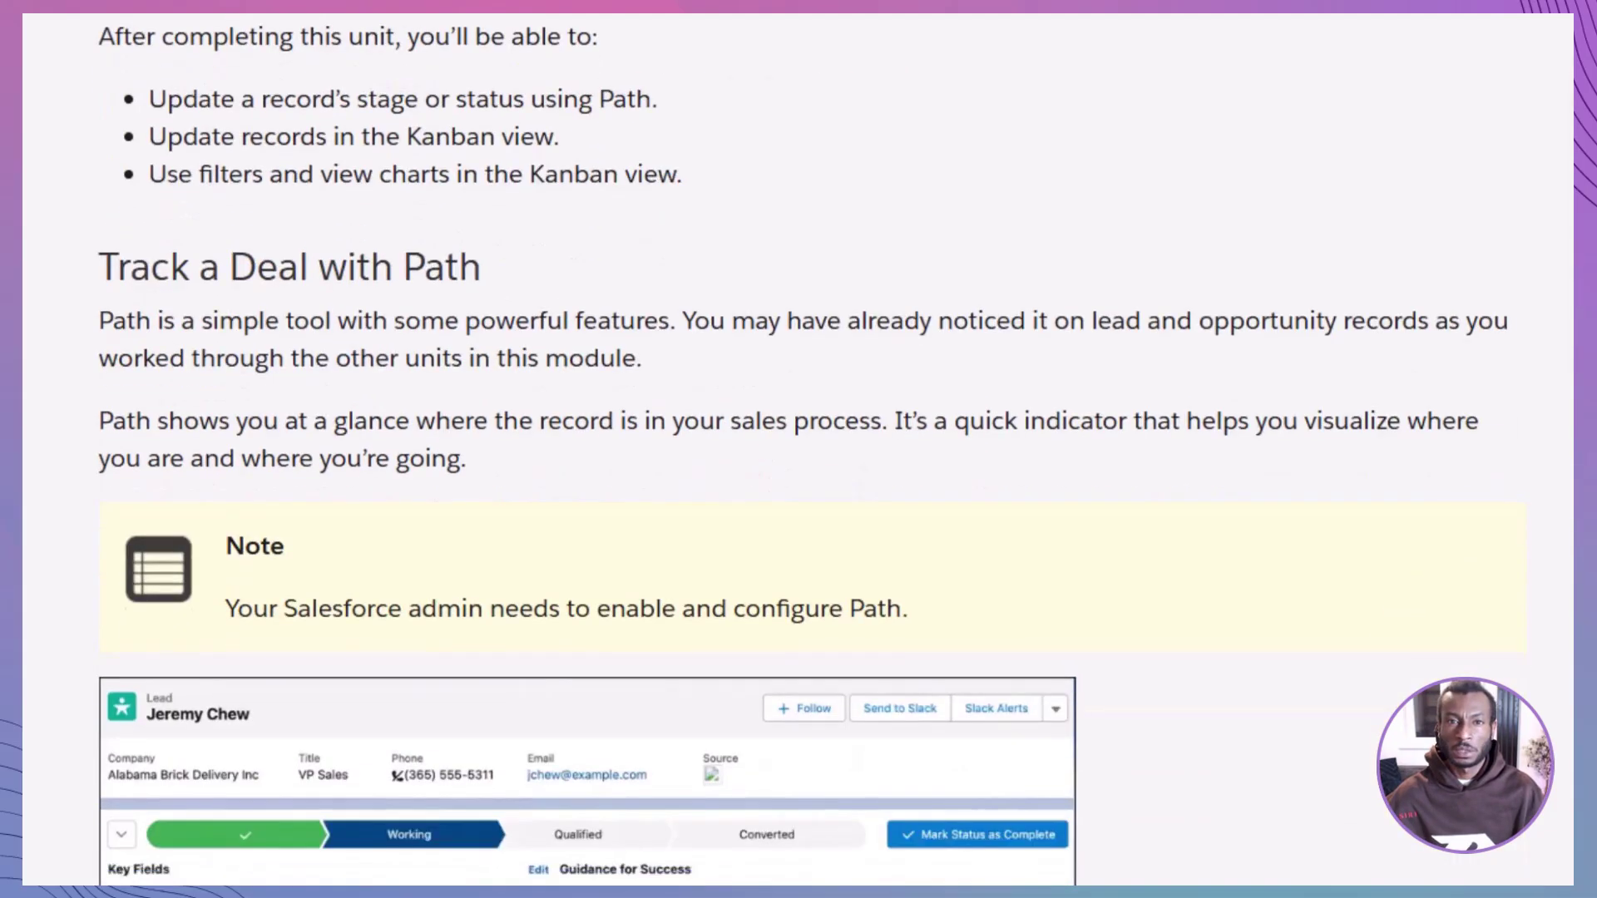
scroll(798, 449, "down", 1)
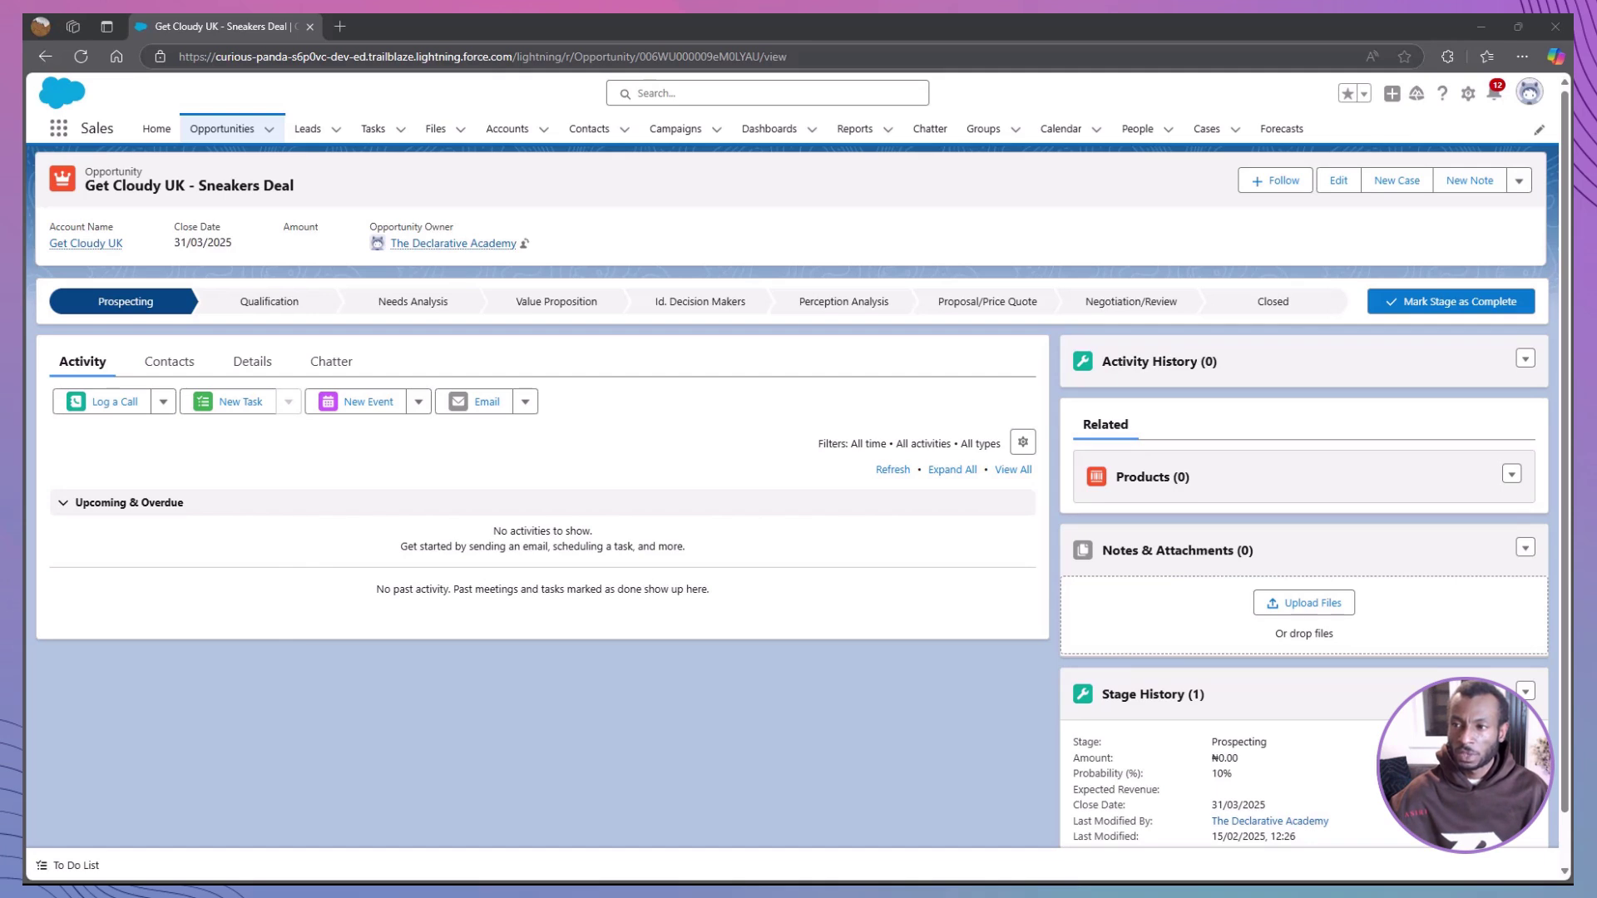
Step: Complete Prospecting, then mark Id. Decision Makers as the current stage of the Sneakers Deal
left_click(1467, 316)
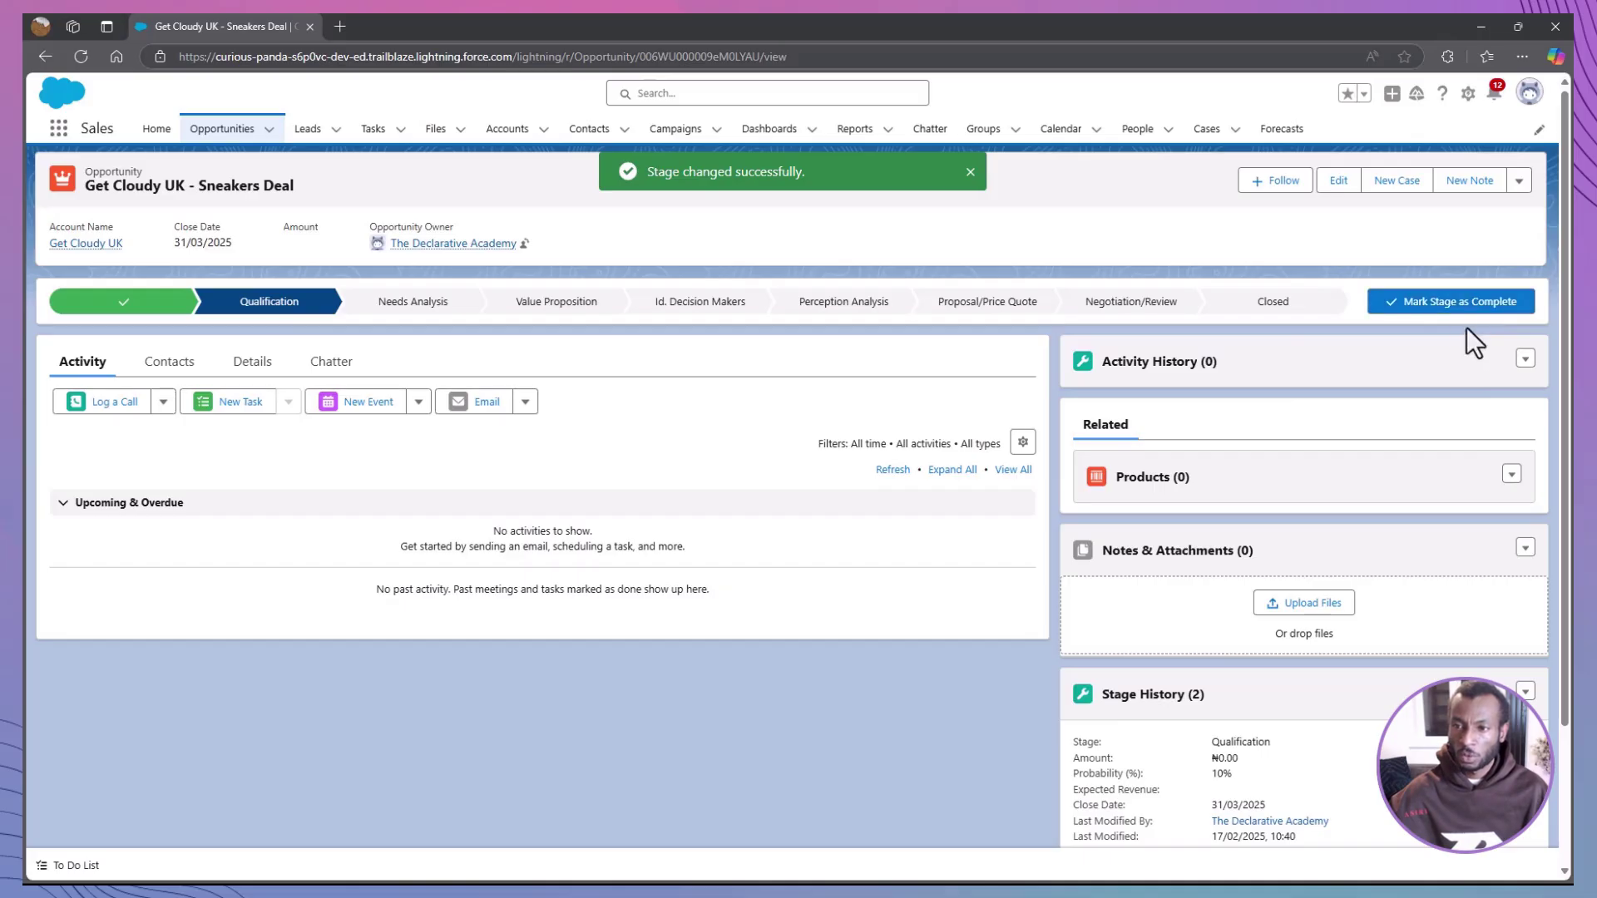
left_click(723, 305)
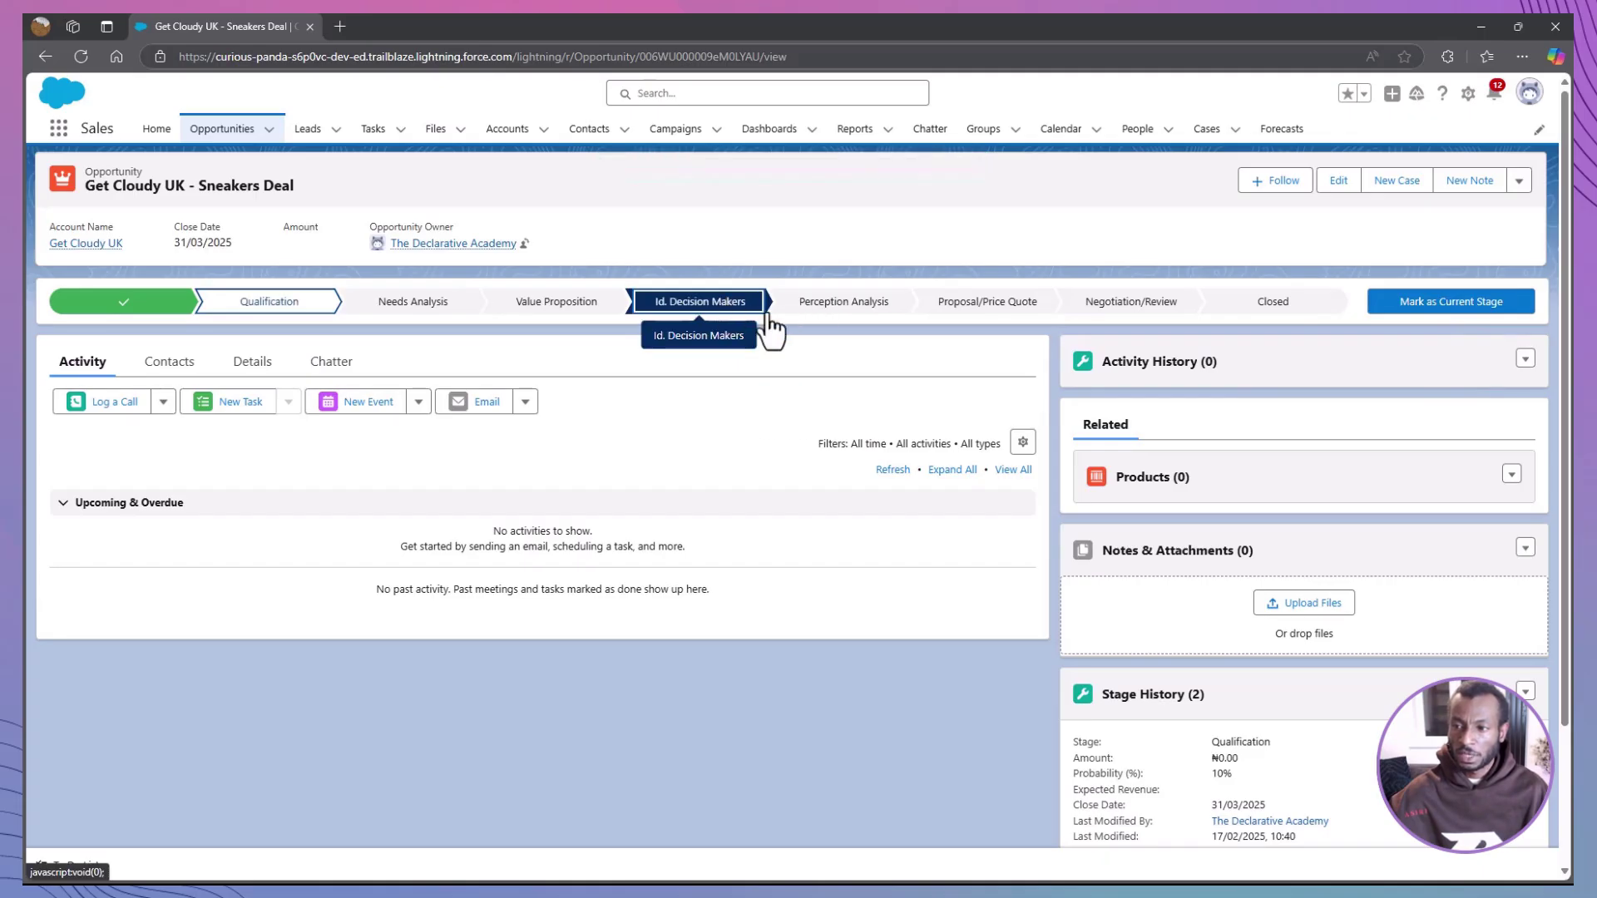
left_click(1425, 306)
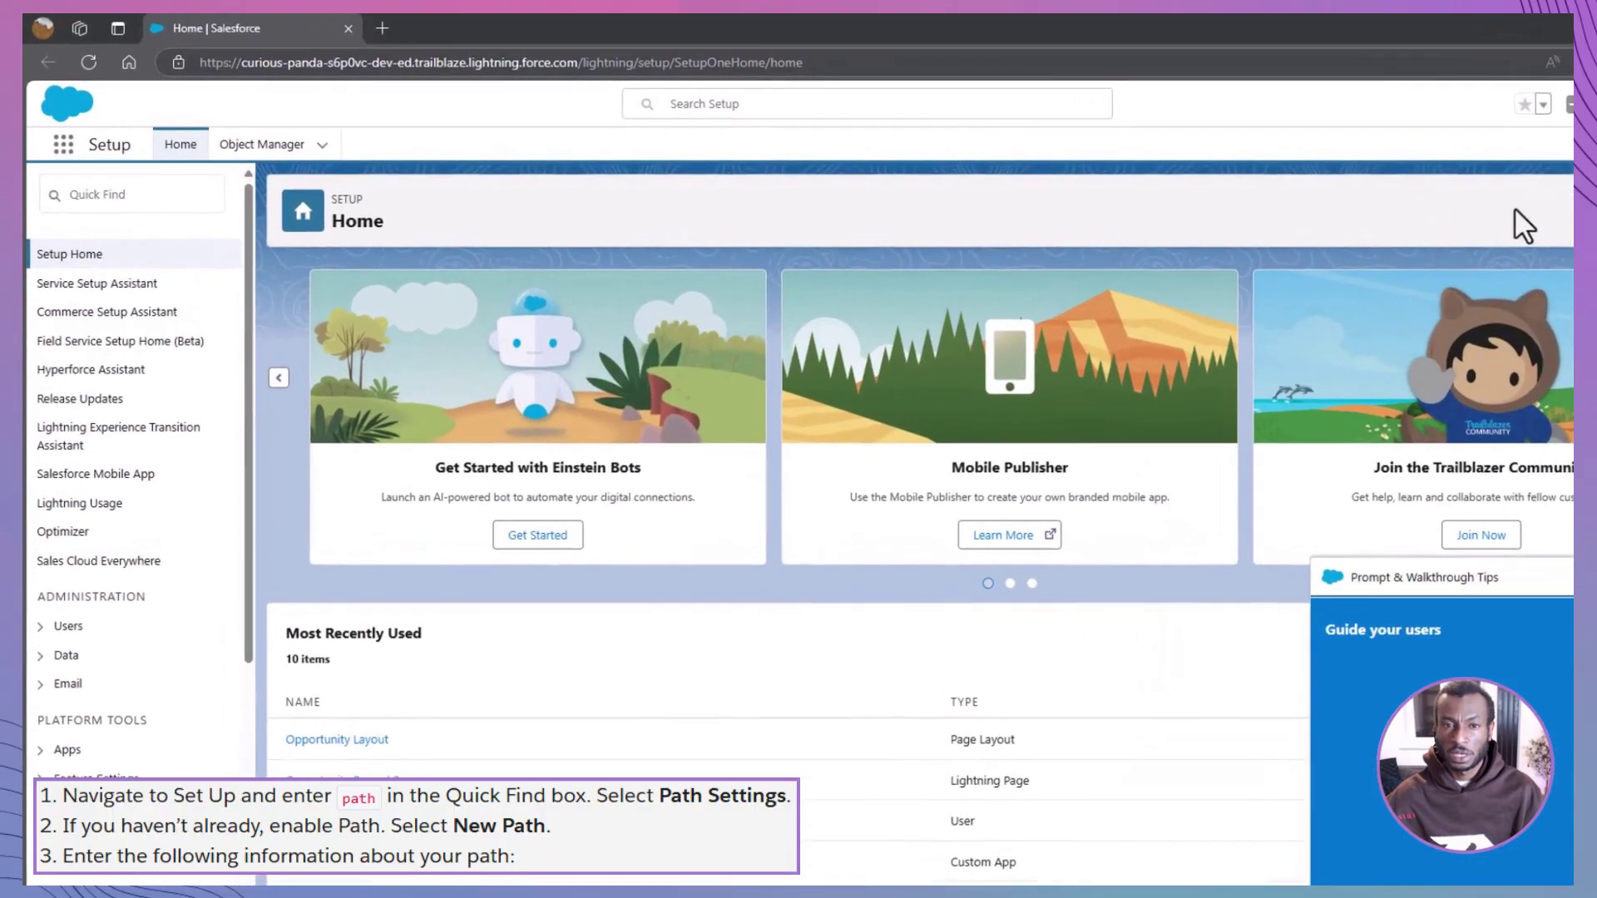
Step: Enable Path for the org from Path Settings, found via Quick Find 'path'
left_click(166, 204)
type("path")
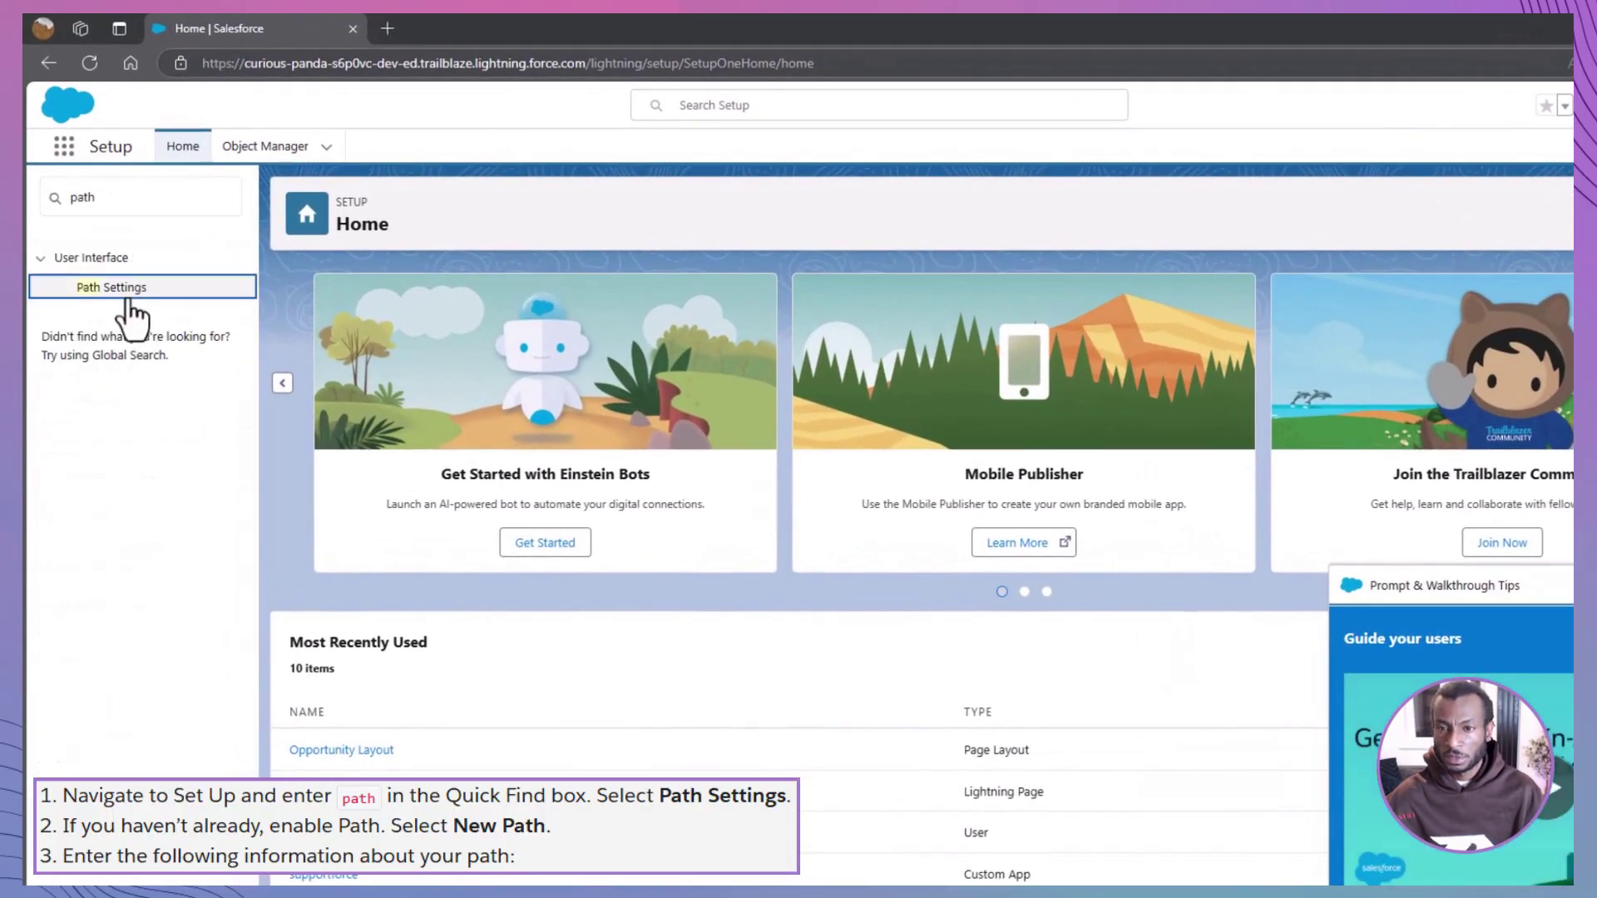
left_click(126, 291)
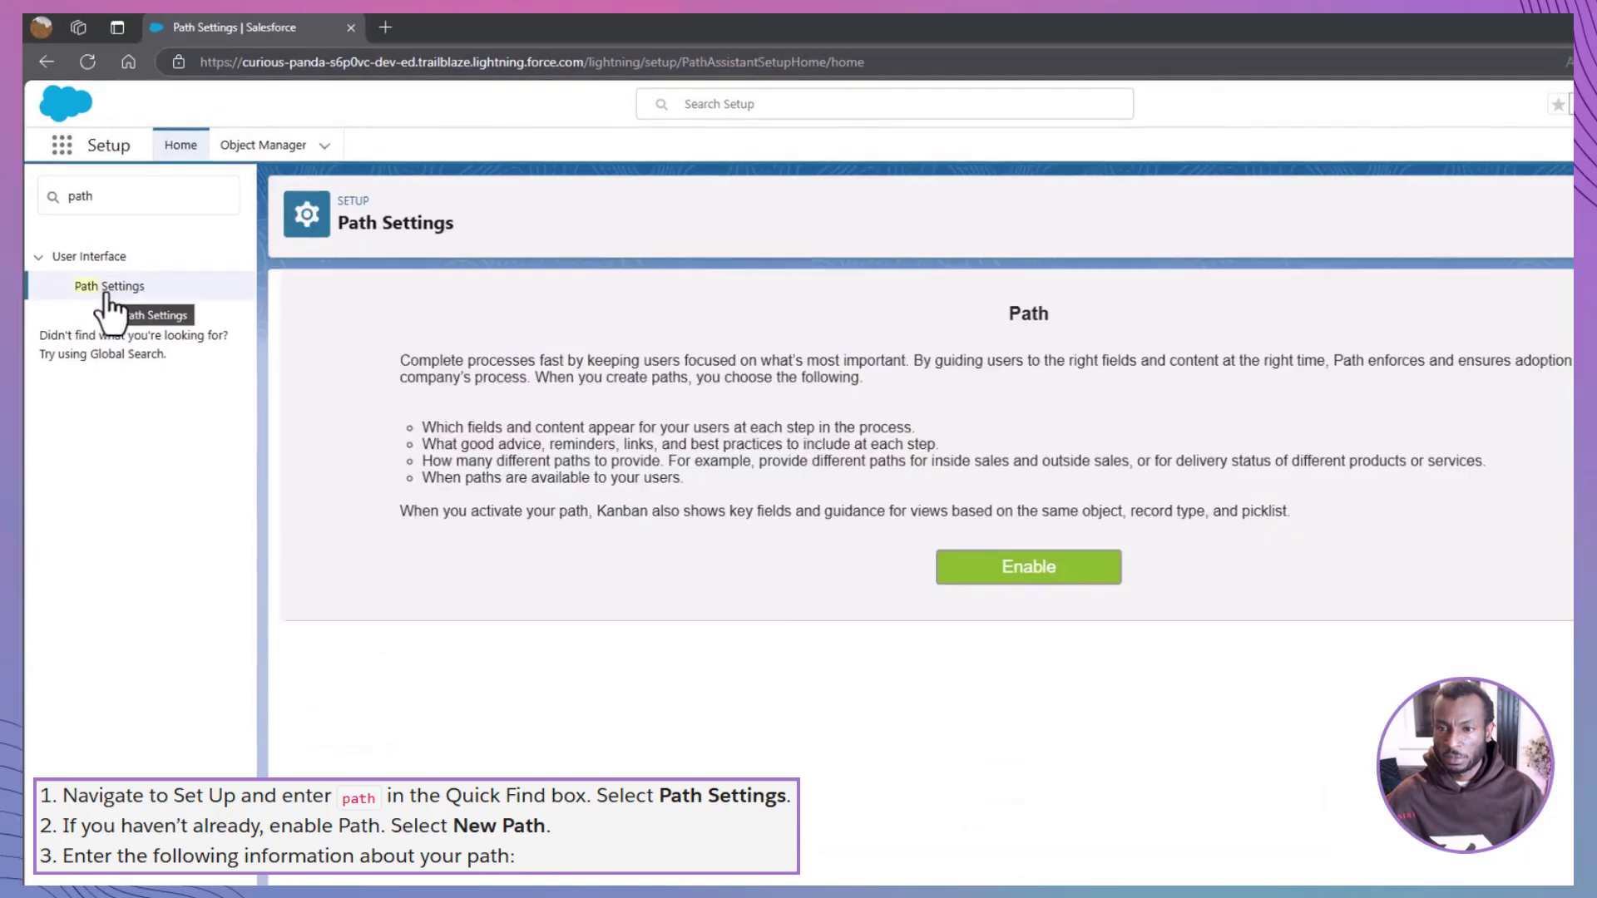
left_click(932, 566)
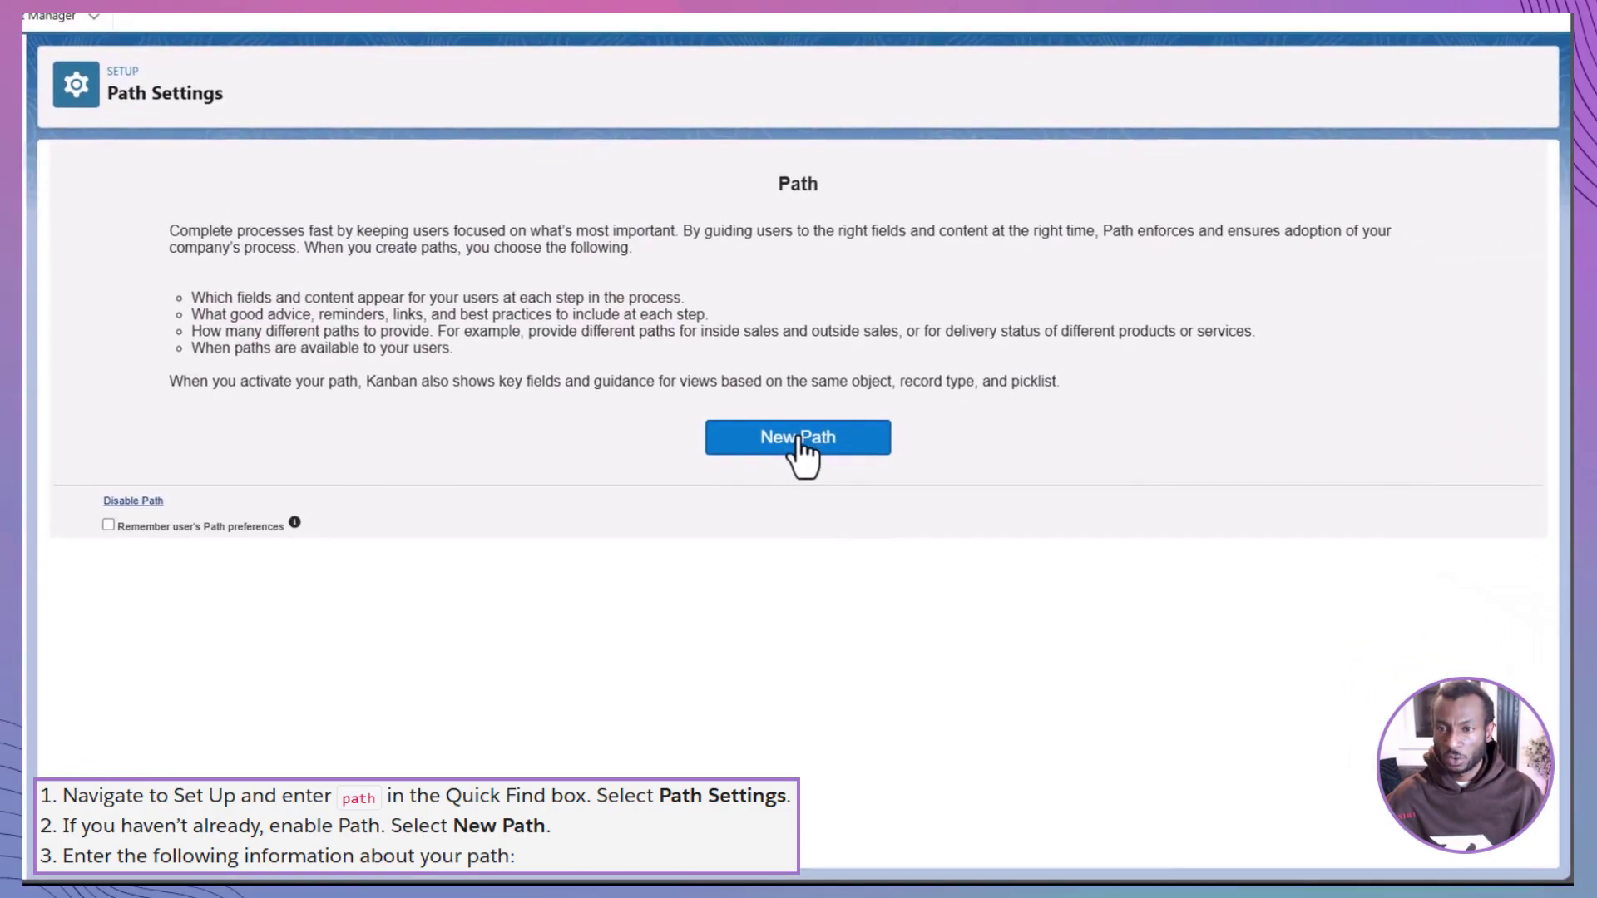
Step: Create 'Guidance Path' on Account, --Master-- record type, Active picklist, and continue to Fields and Text
left_click(798, 441)
left_click(758, 178)
type("Guidance Path")
key("Tab")
key("Tab")
left_click(722, 281)
left_click(702, 333)
left_click(704, 331)
left_click(705, 357)
left_click(710, 384)
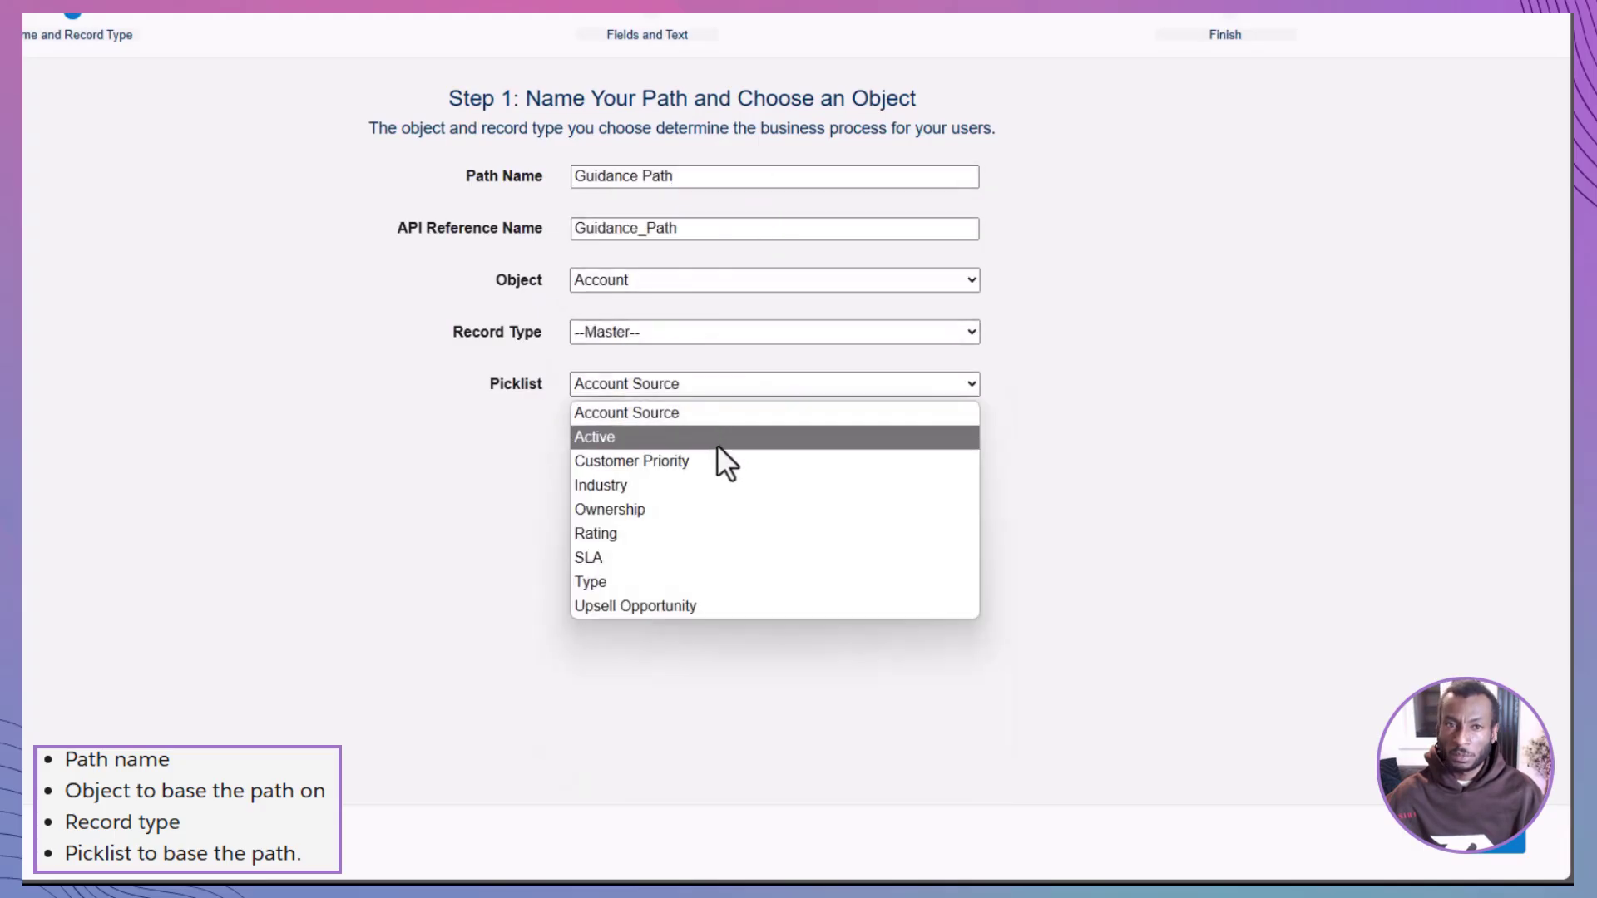
left_click(717, 441)
left_click(1510, 852)
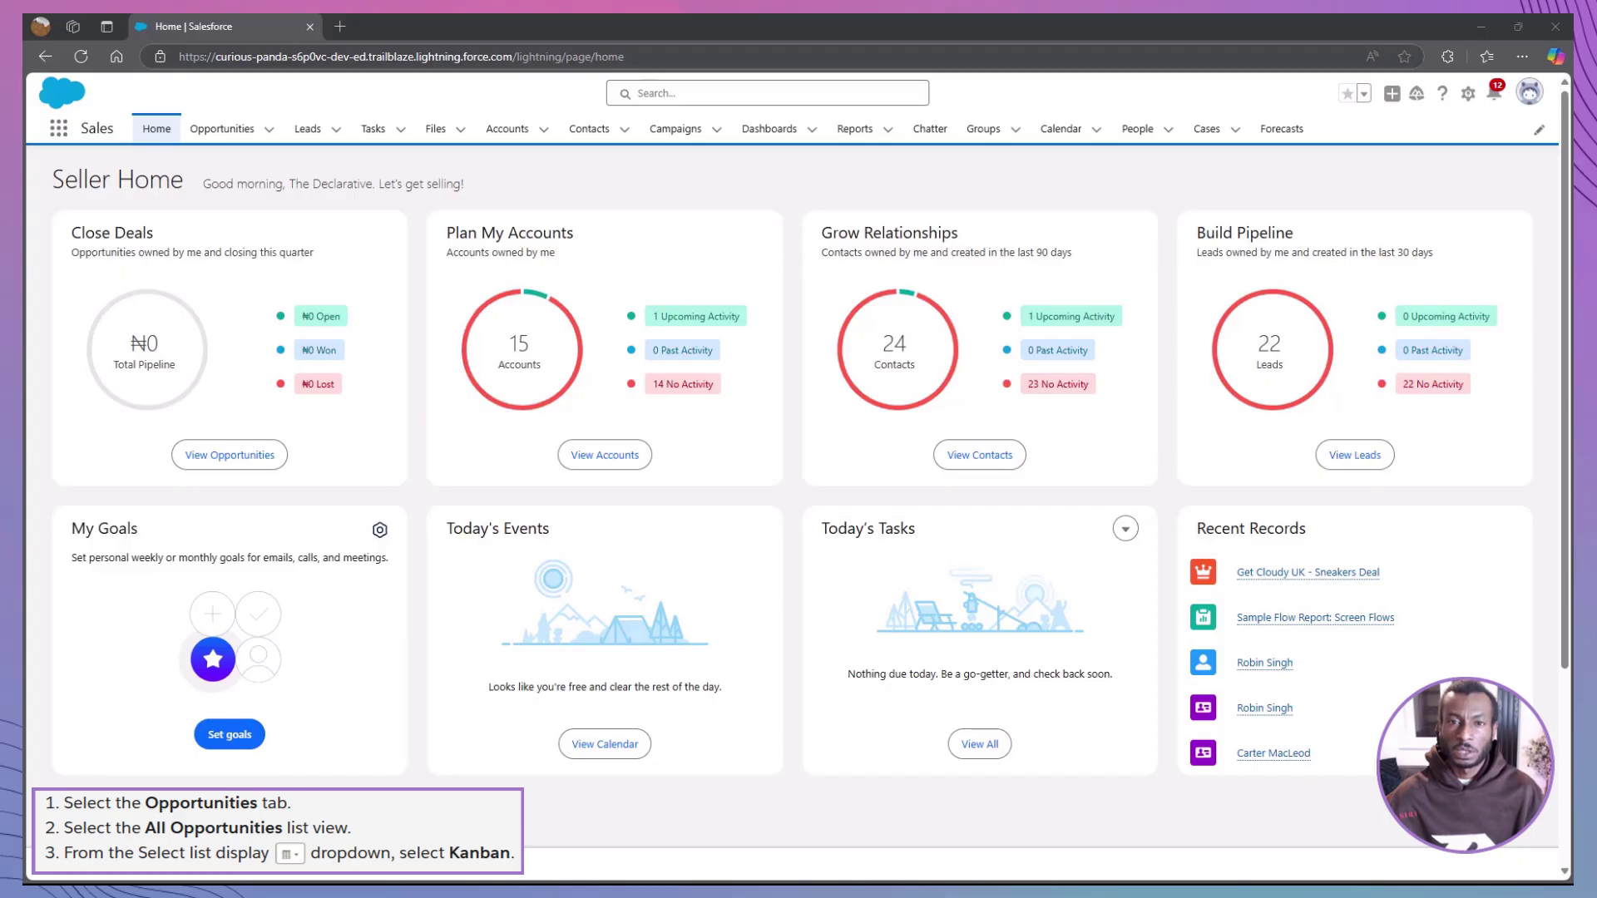
Step: Display All Opportunities as a Kanban board and drag the ₦675,000 United Oil card to Value Proposition
left_click(212, 130)
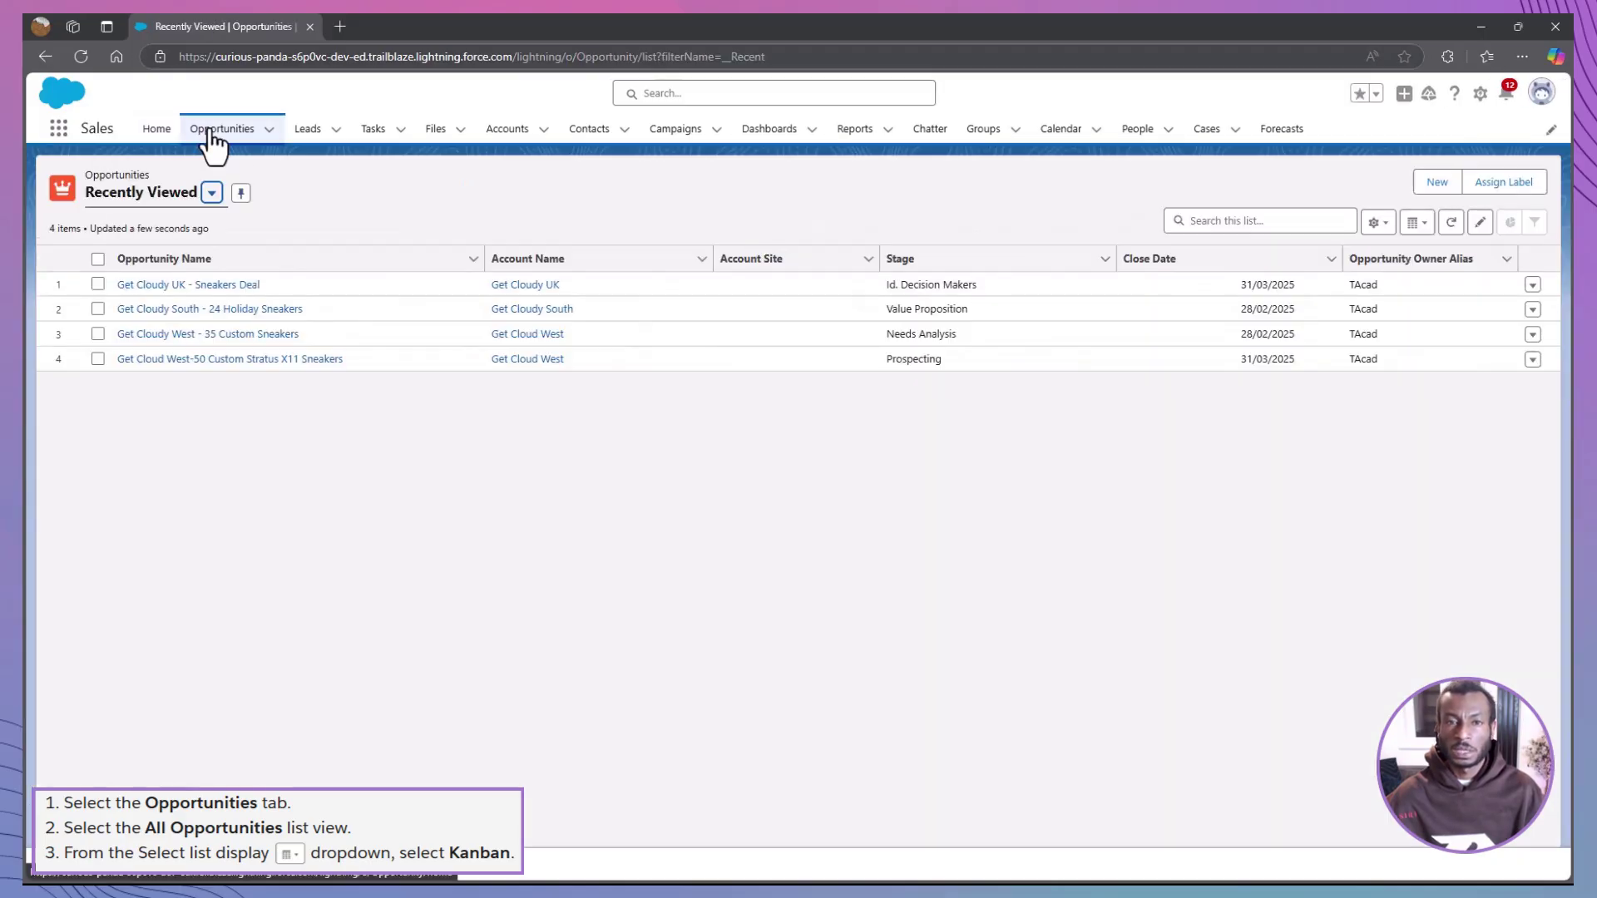
left_click(211, 193)
left_click(99, 292)
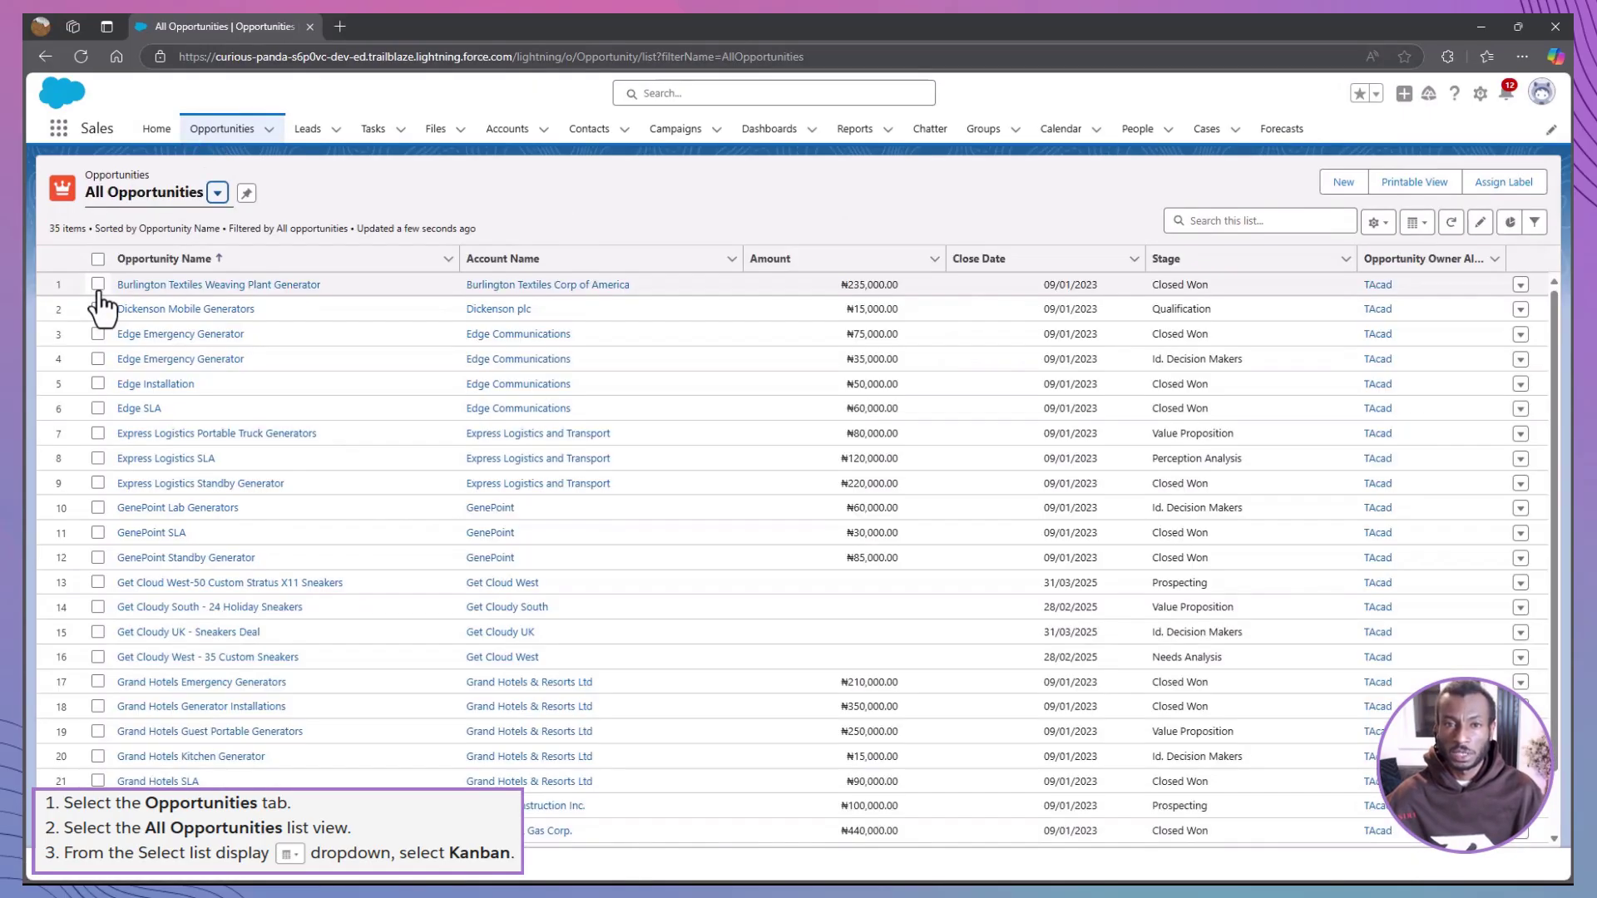
left_click(1416, 222)
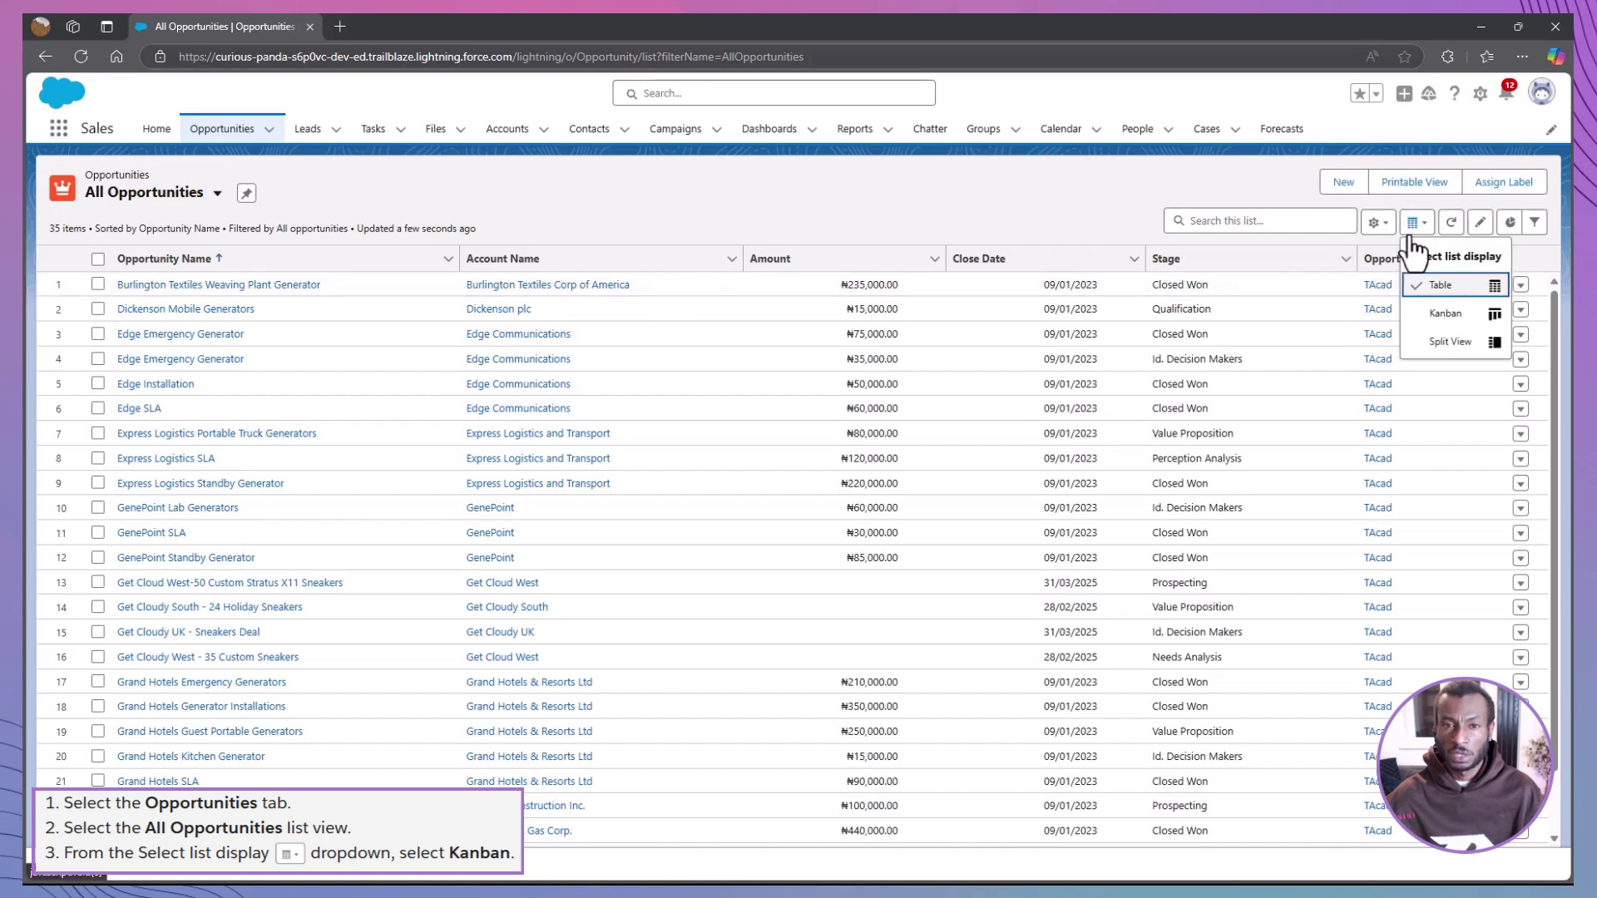
left_click(1447, 315)
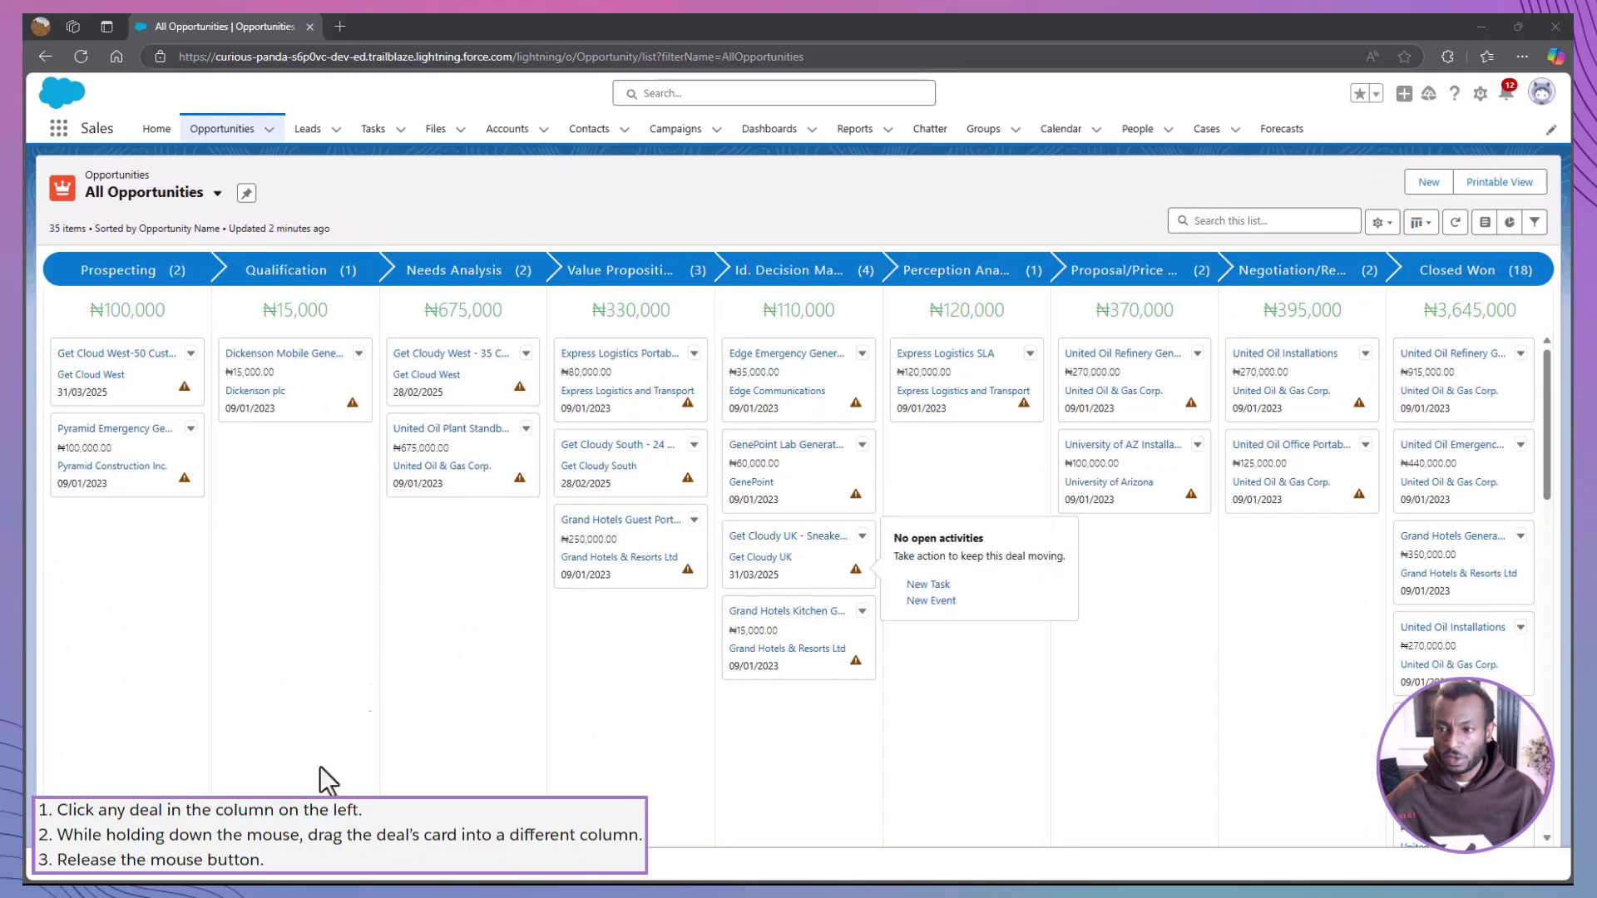
left_click_drag(436, 481, 588, 609)
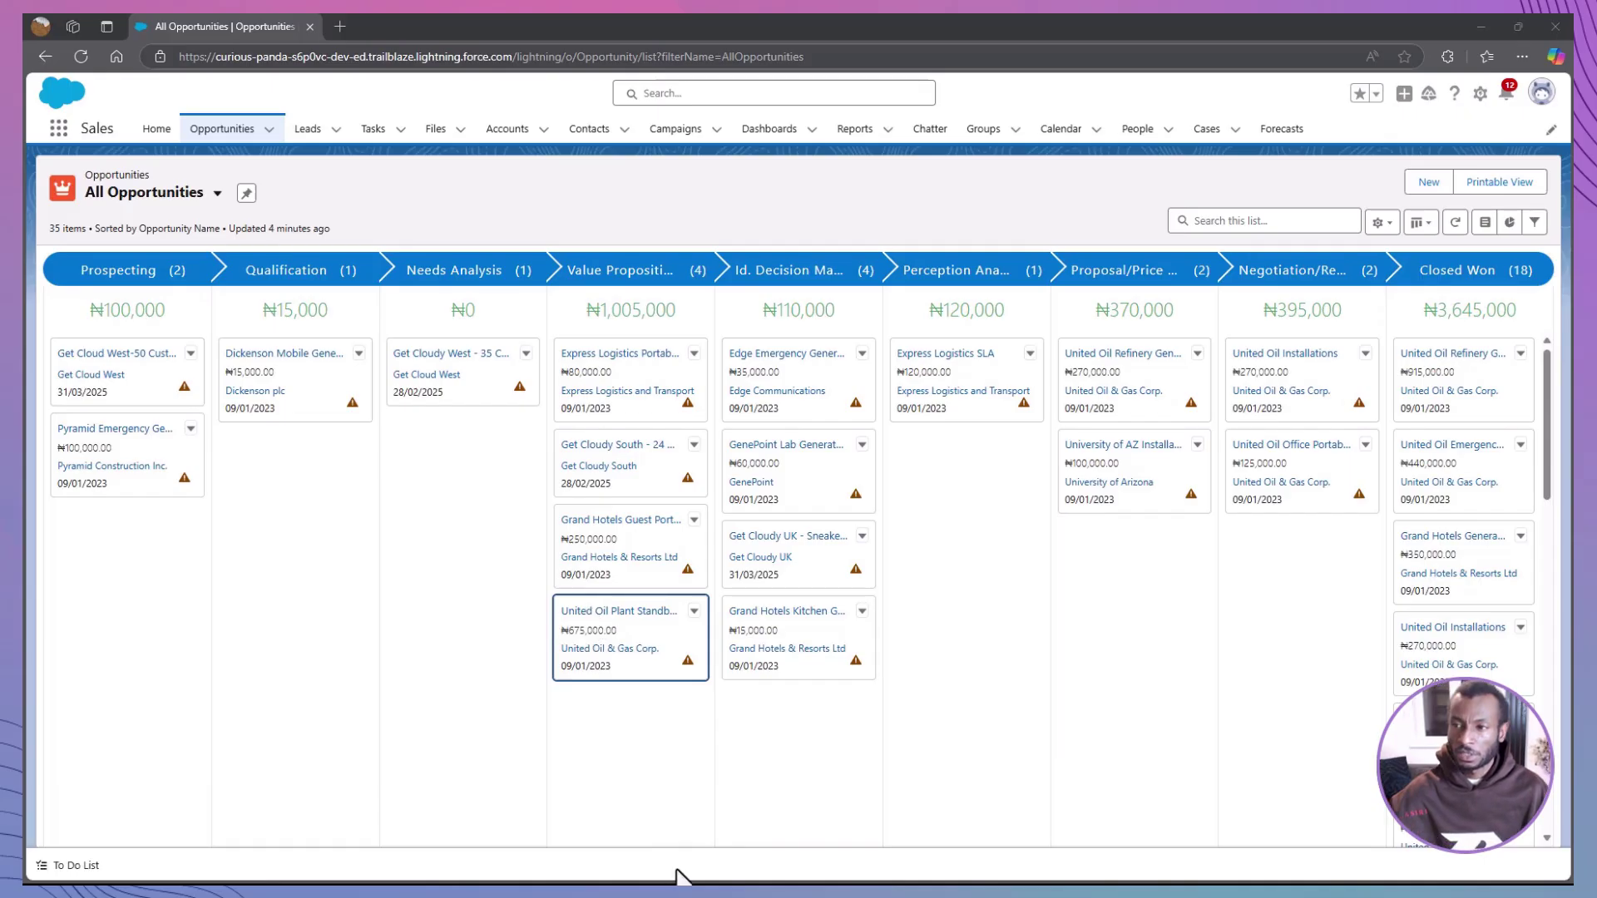
left_click(694, 611)
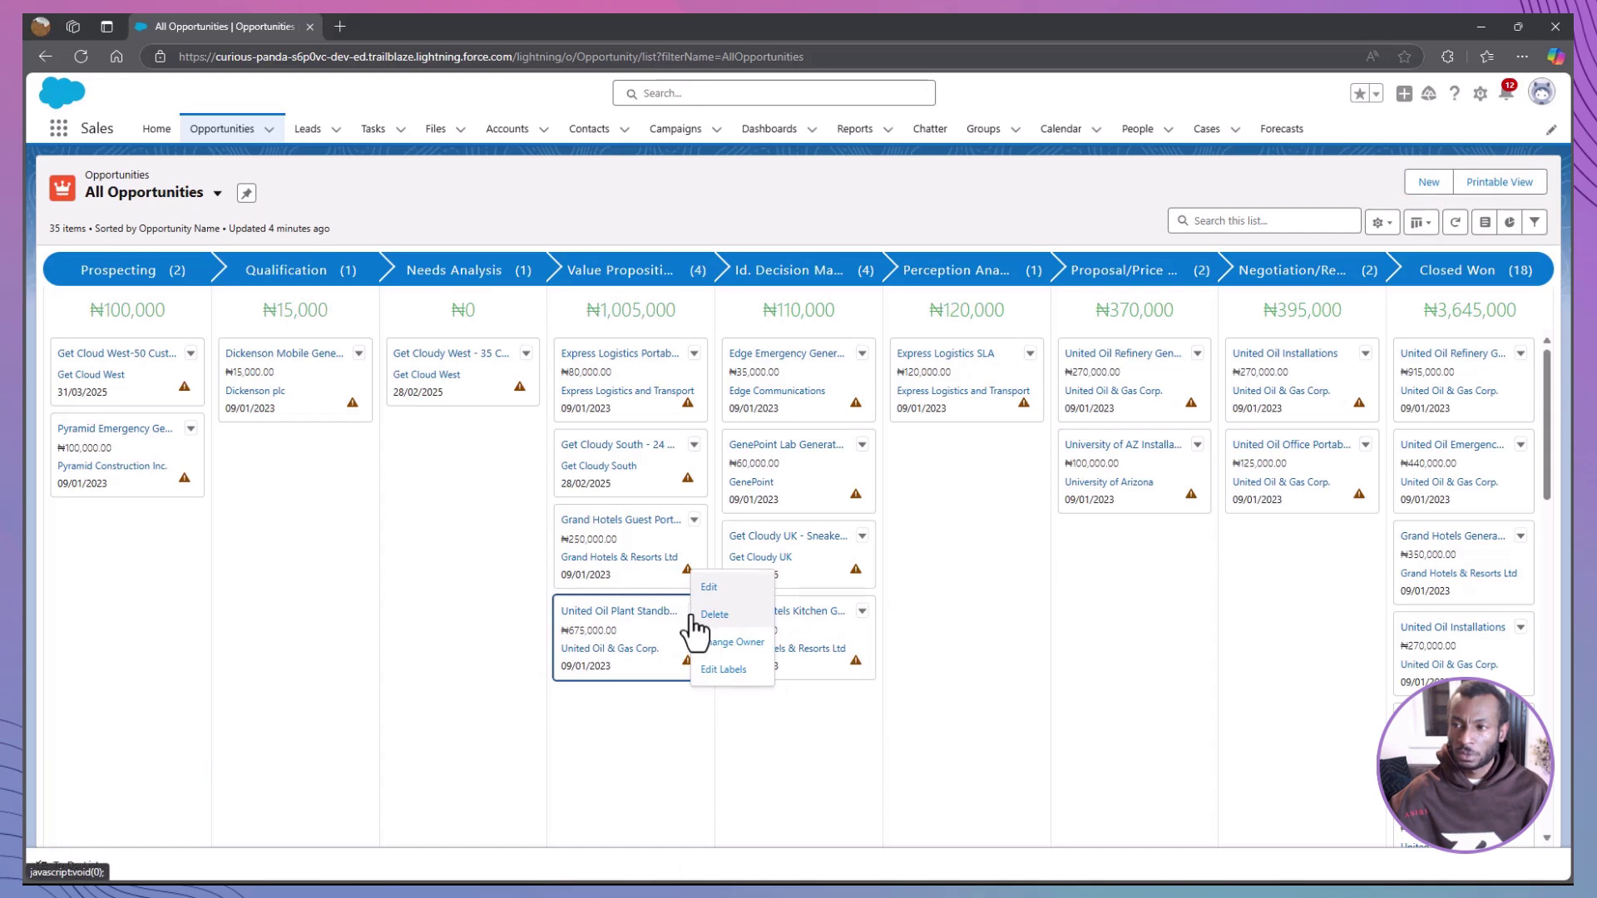
left_click(710, 590)
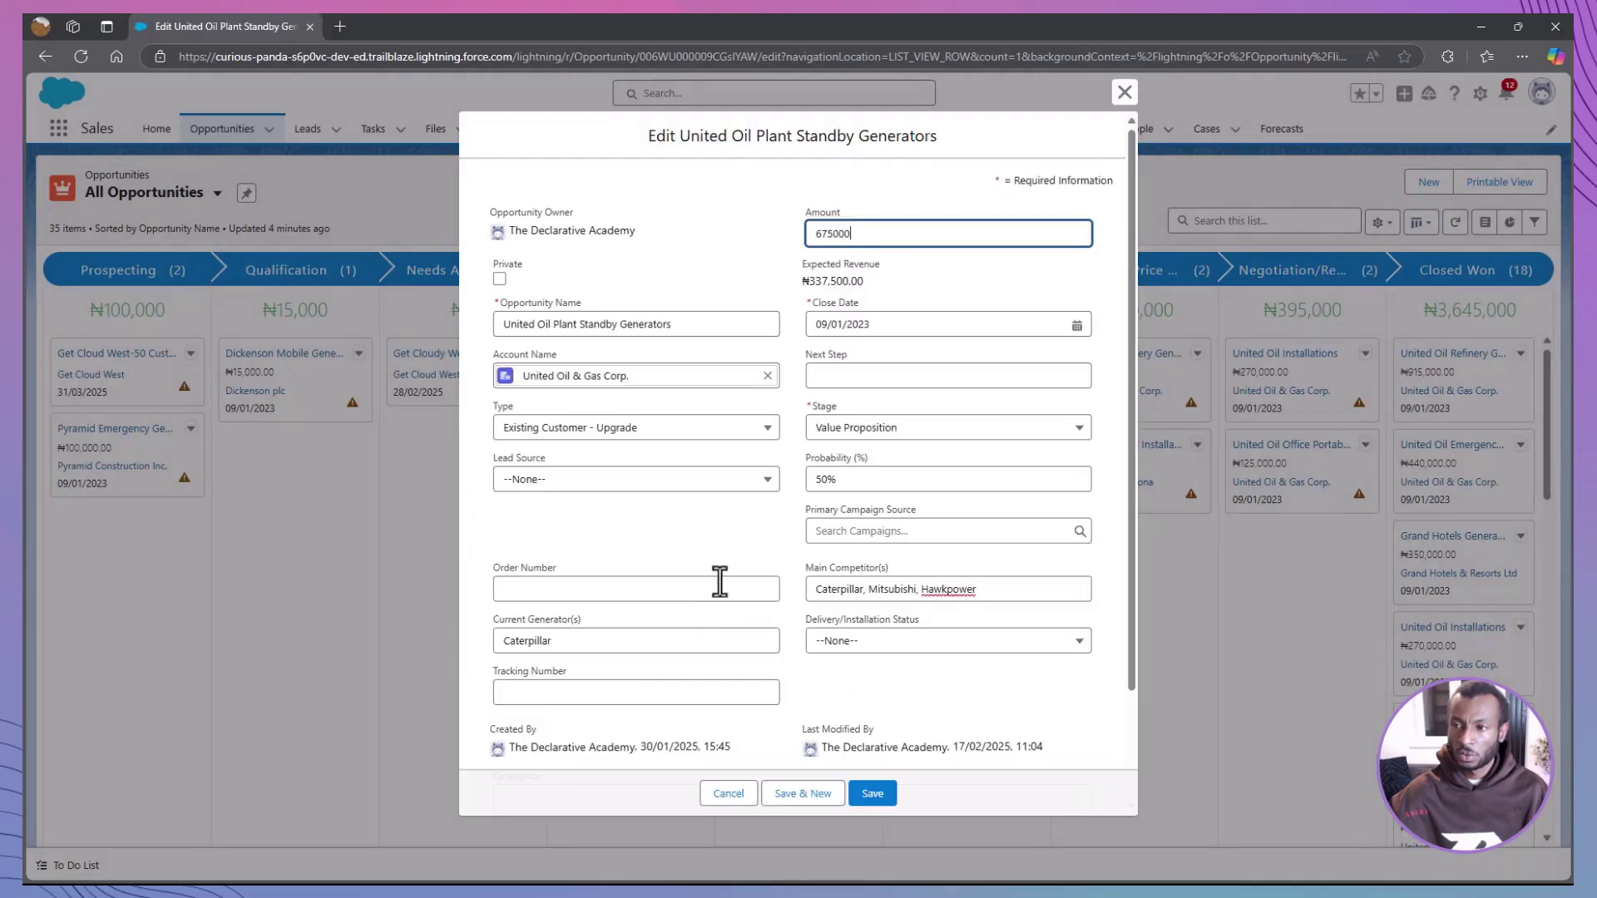
scroll(719, 565, "down", 1)
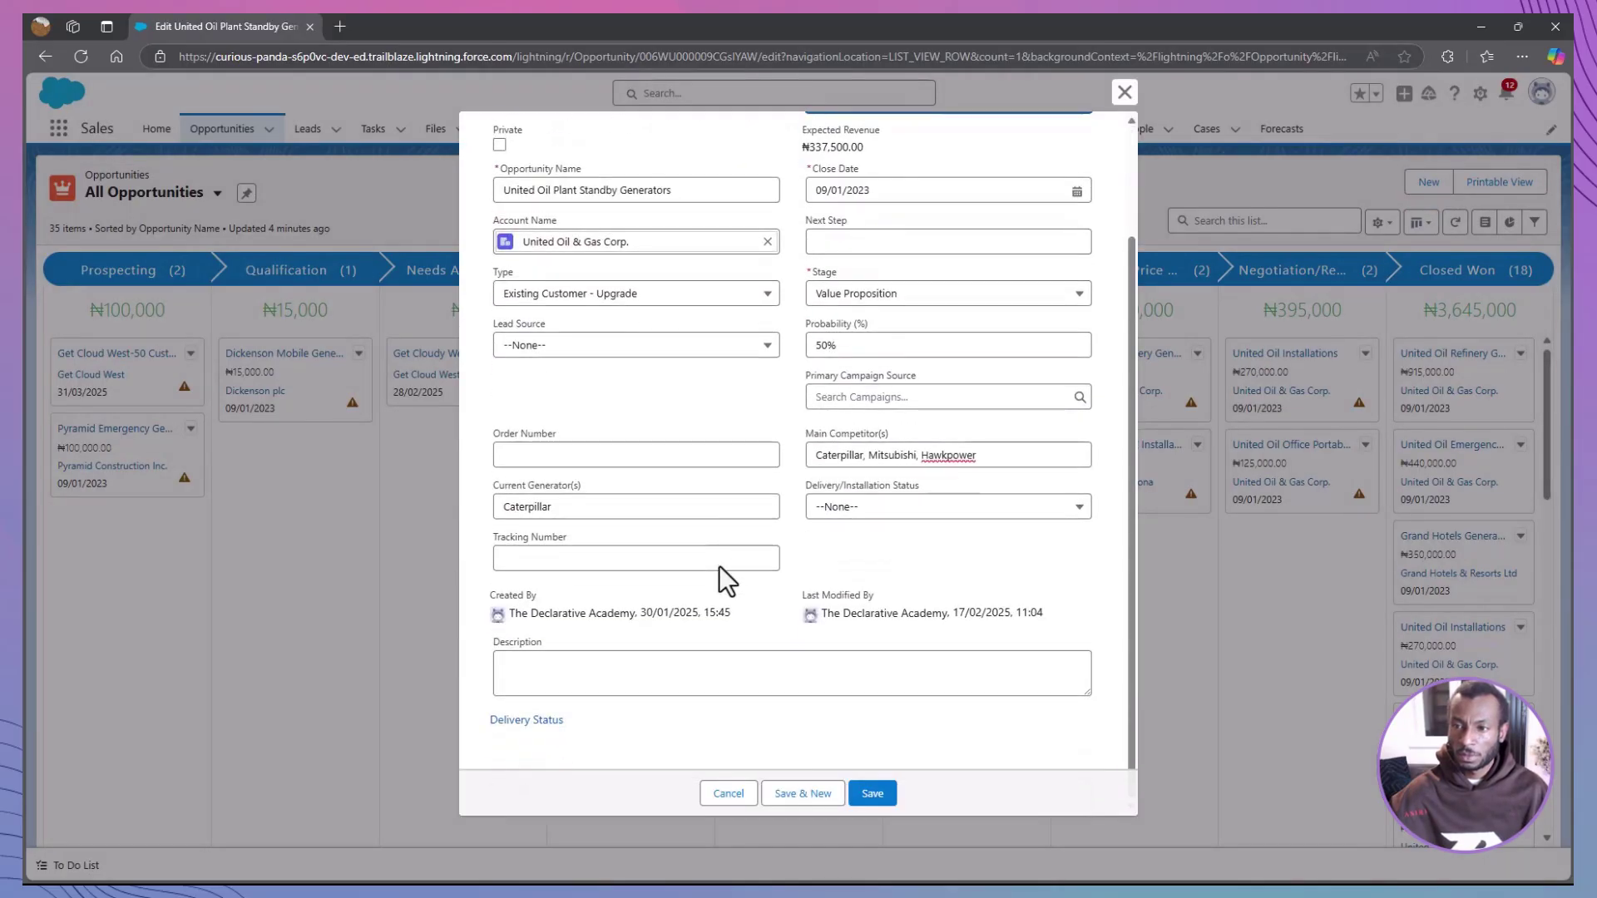
scroll(719, 566, "up", 2)
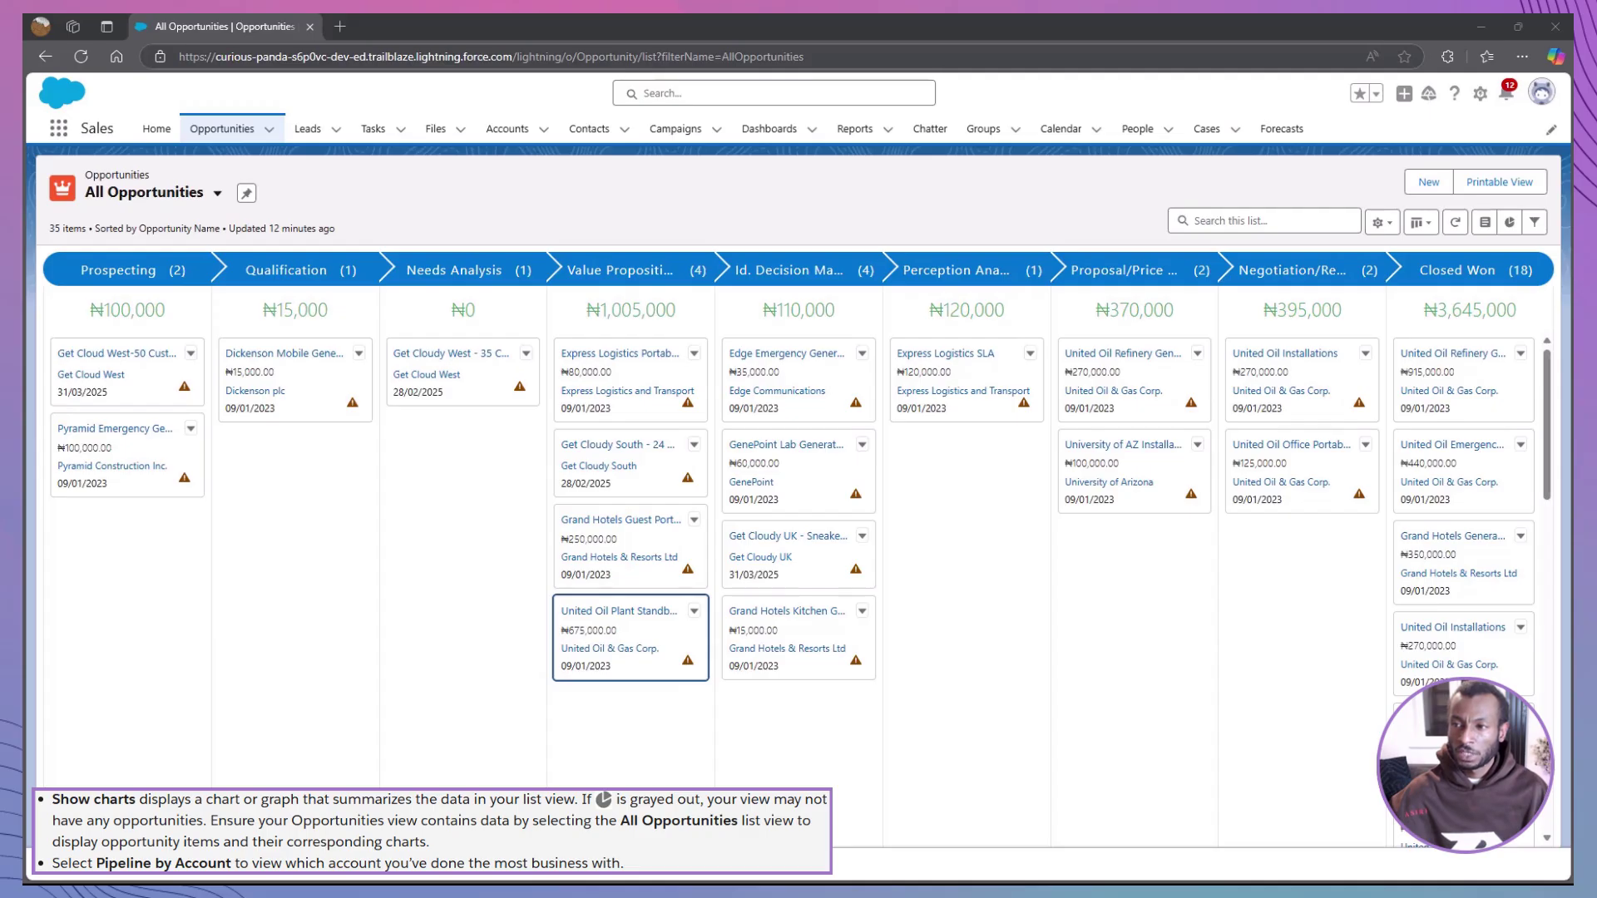
Step: Show charts, view Pipeline By Account then Pipeline By Stage, and set it to Vertical Bar Chart
left_click(1509, 222)
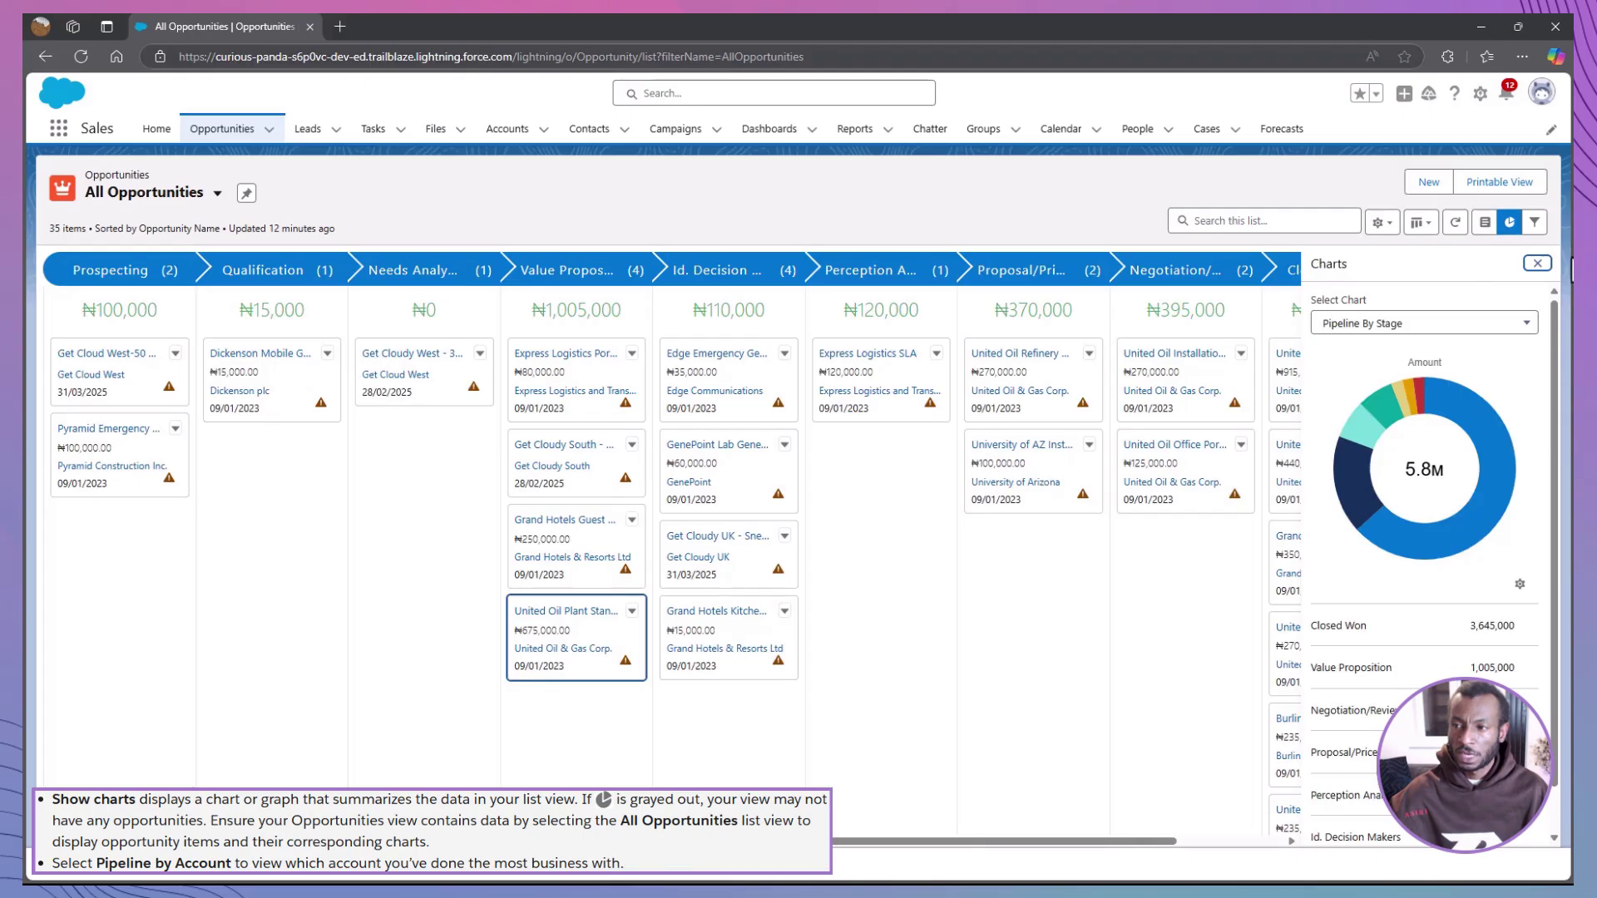
left_click(1525, 323)
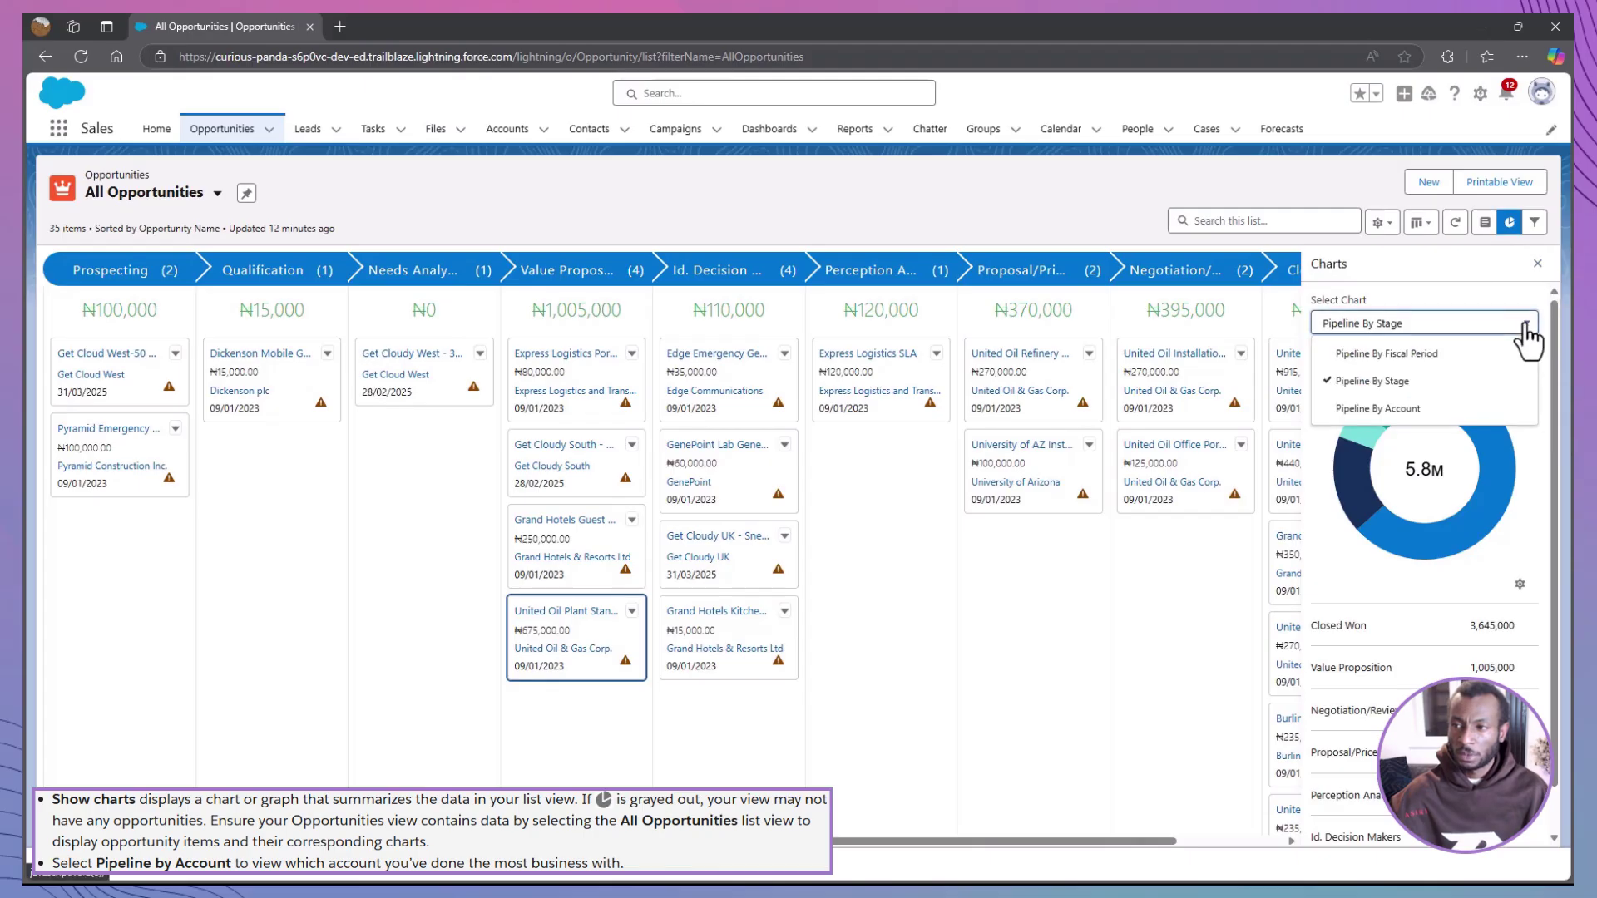
left_click(1520, 408)
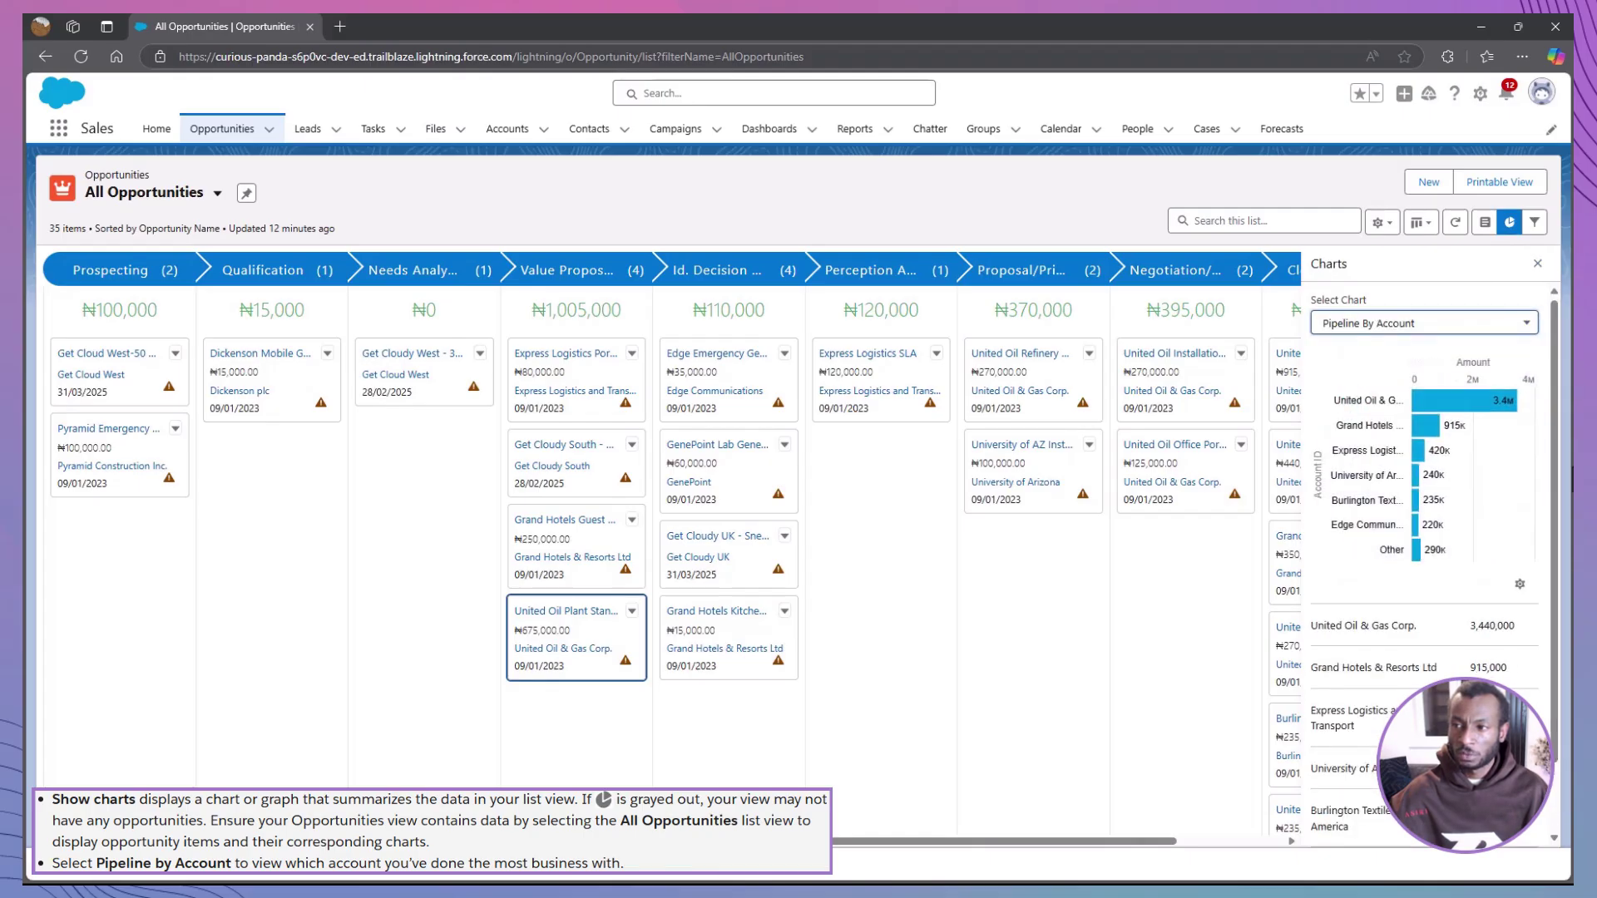
left_click(1529, 324)
left_click(1505, 379)
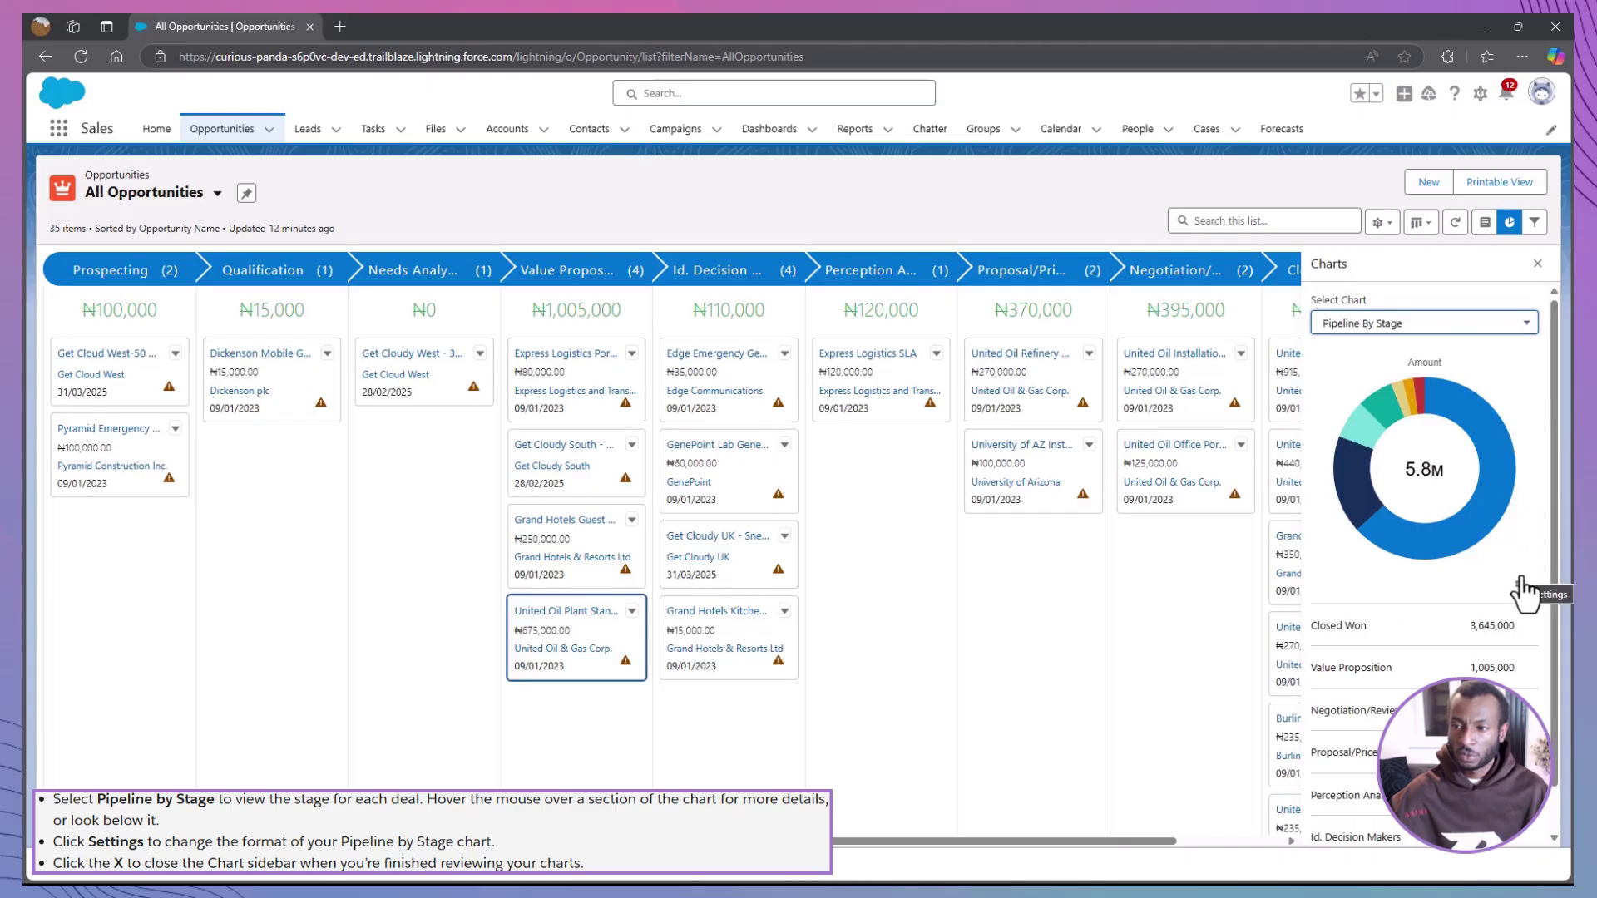
left_click(1520, 582)
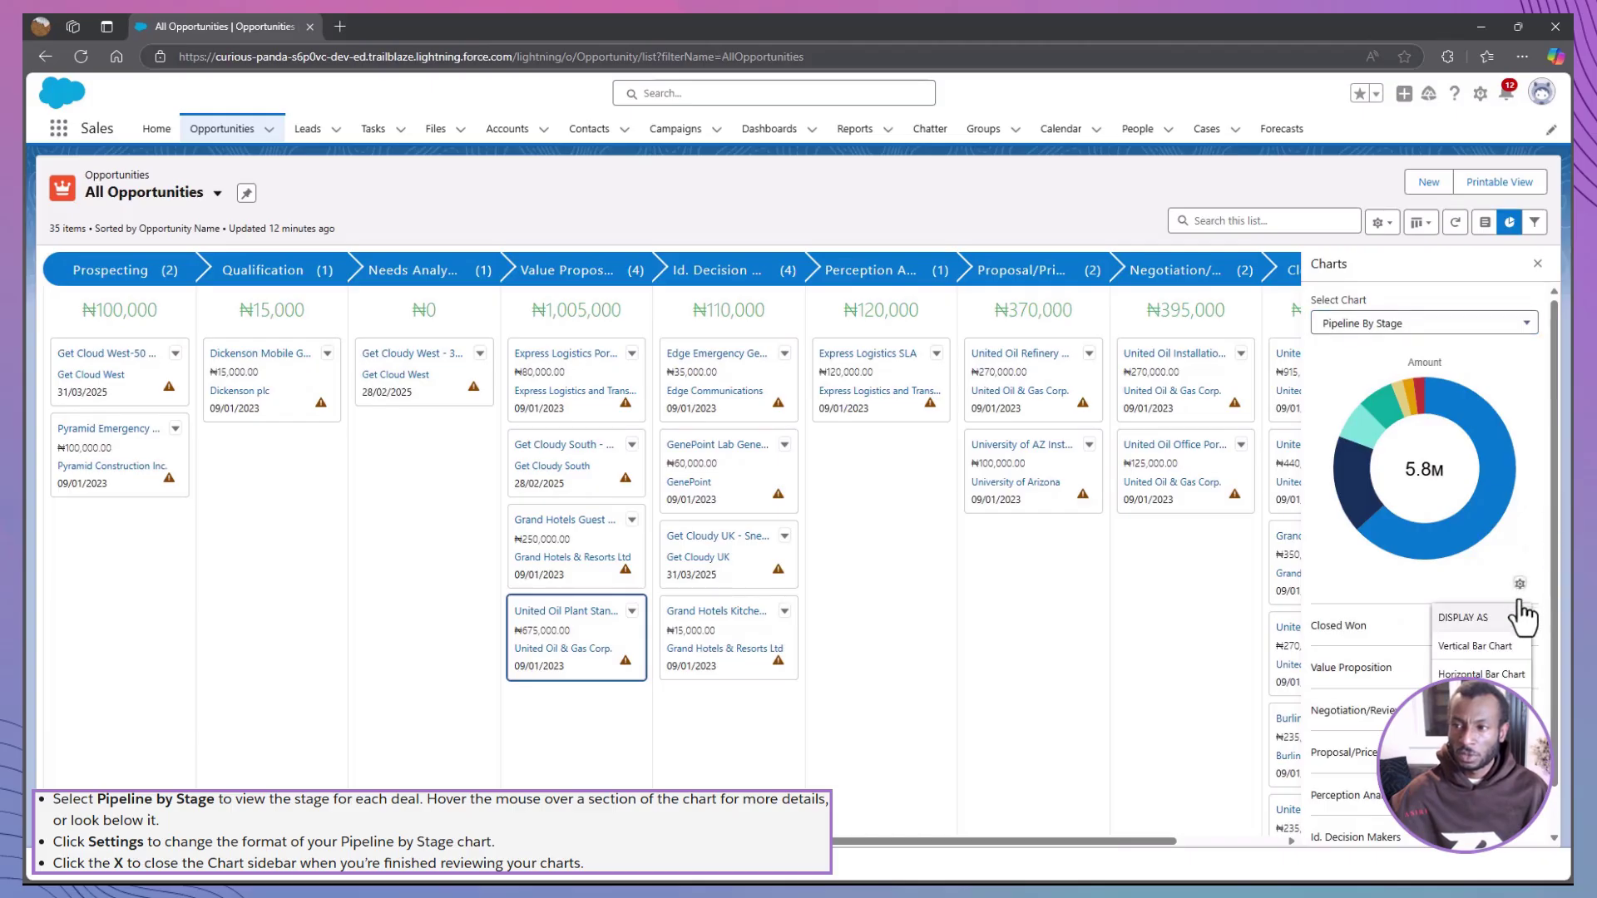
left_click(1497, 649)
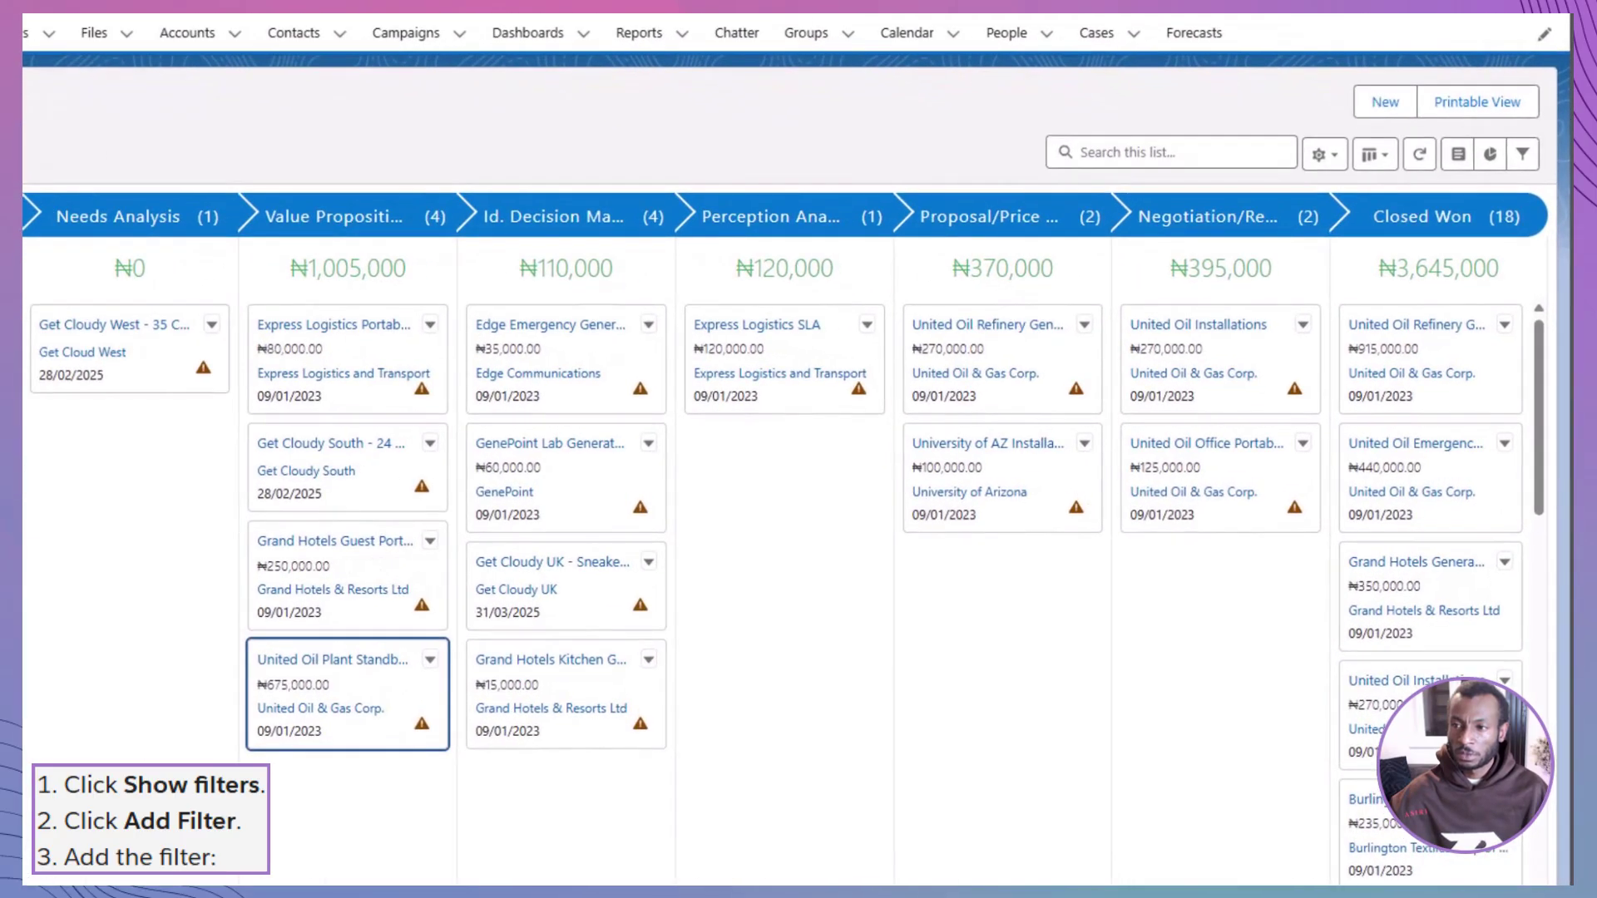
Step: Add and save an Account Name contains 'United Oil' filter on the opportunities list
left_click(1522, 156)
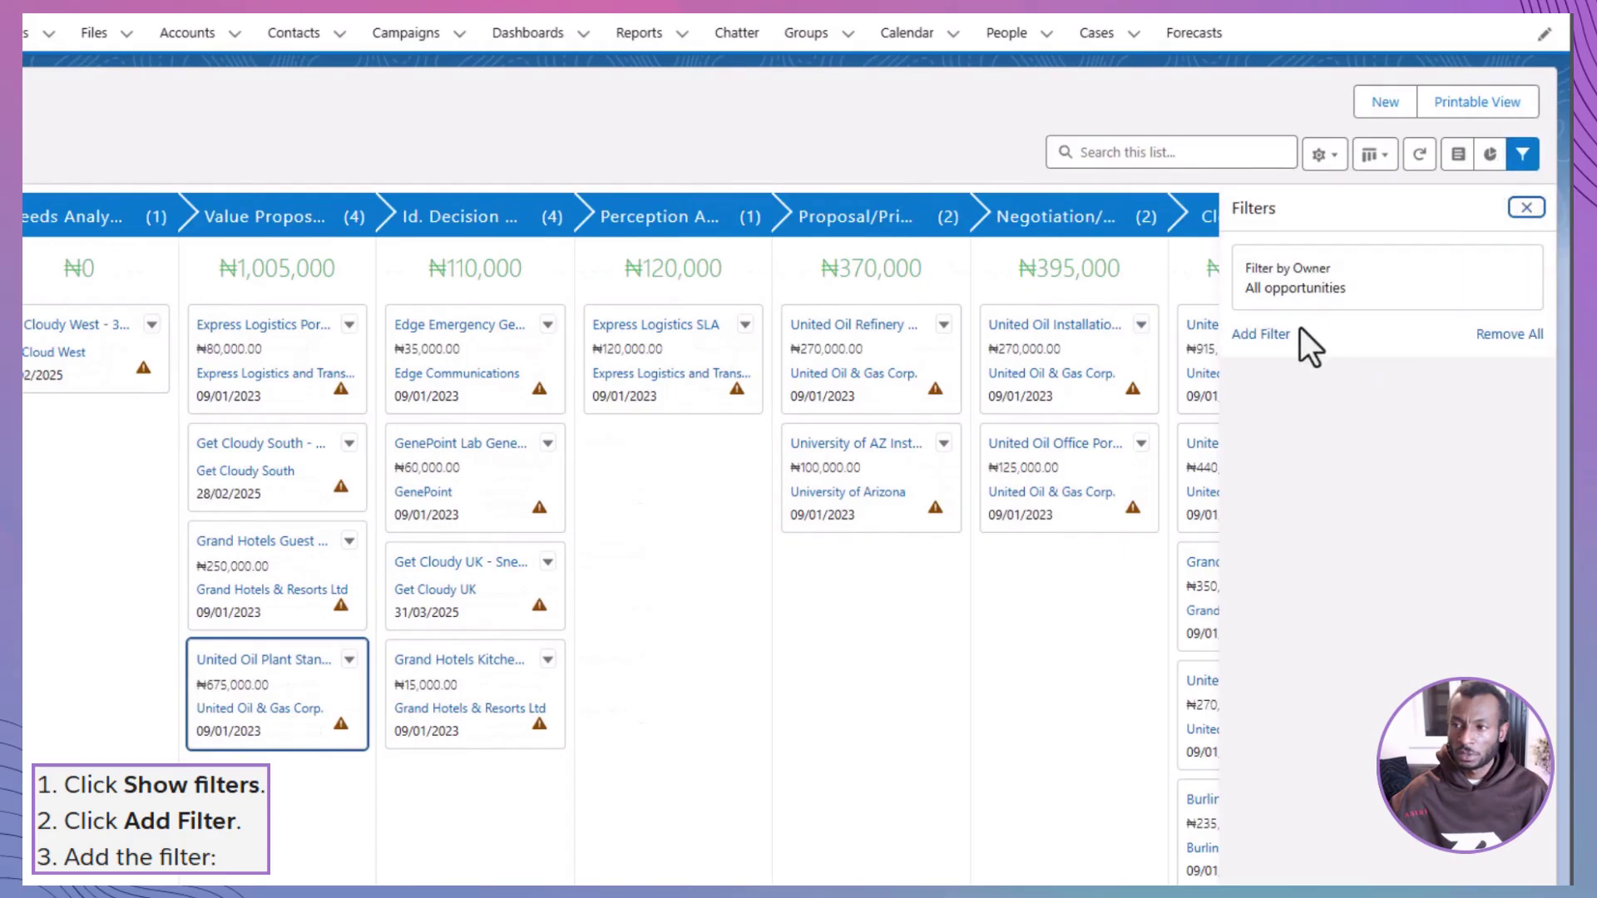
left_click(1260, 334)
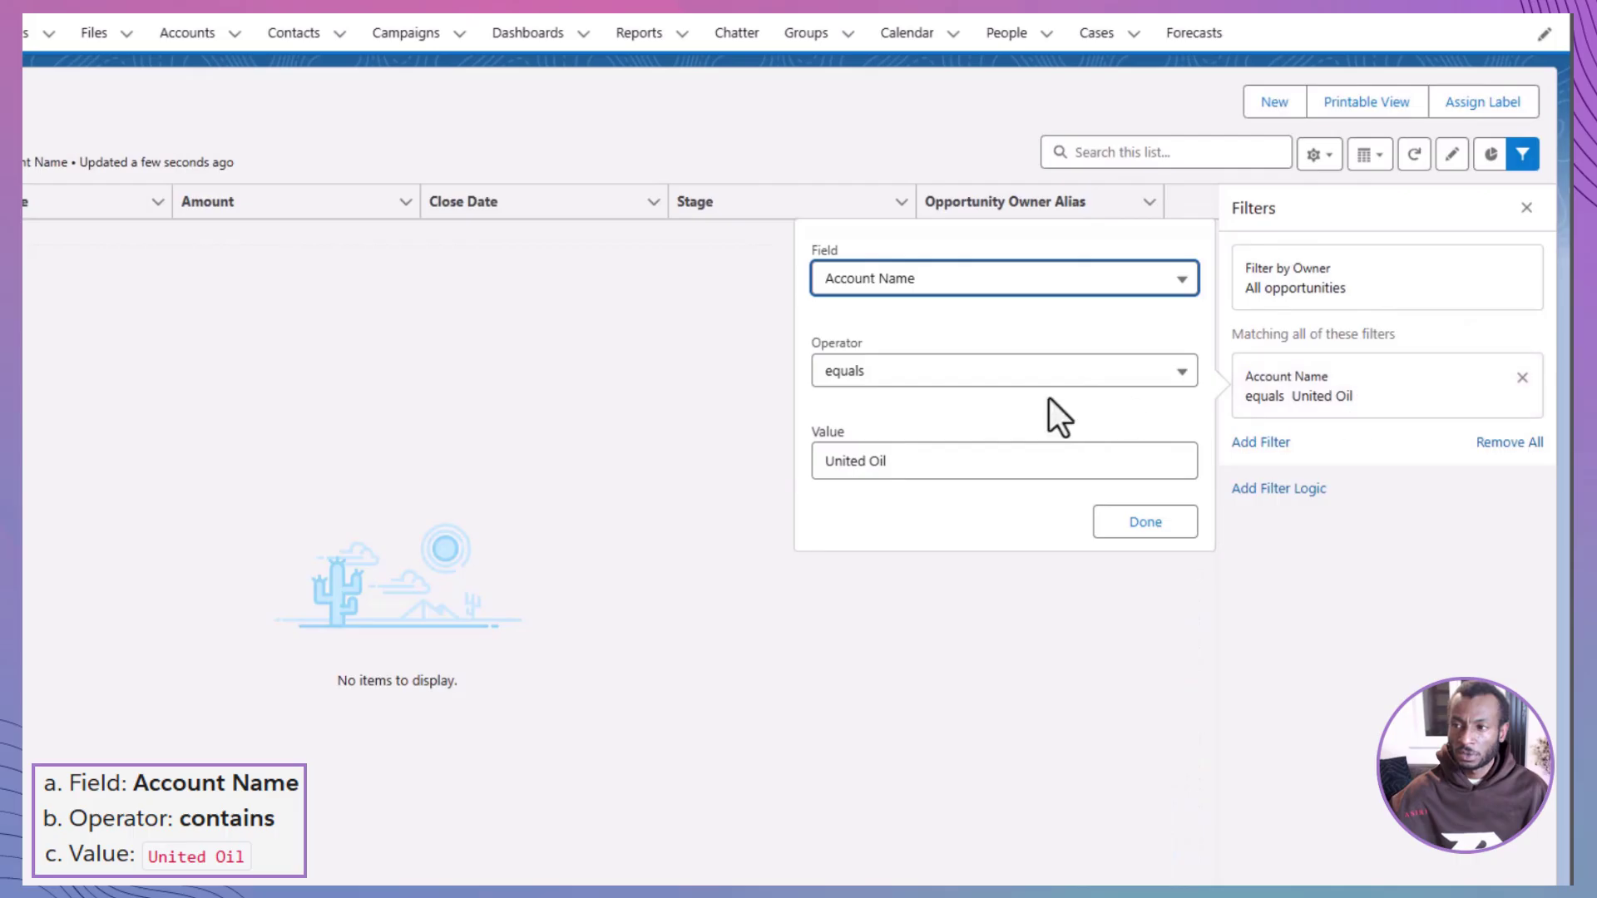
left_click(1061, 374)
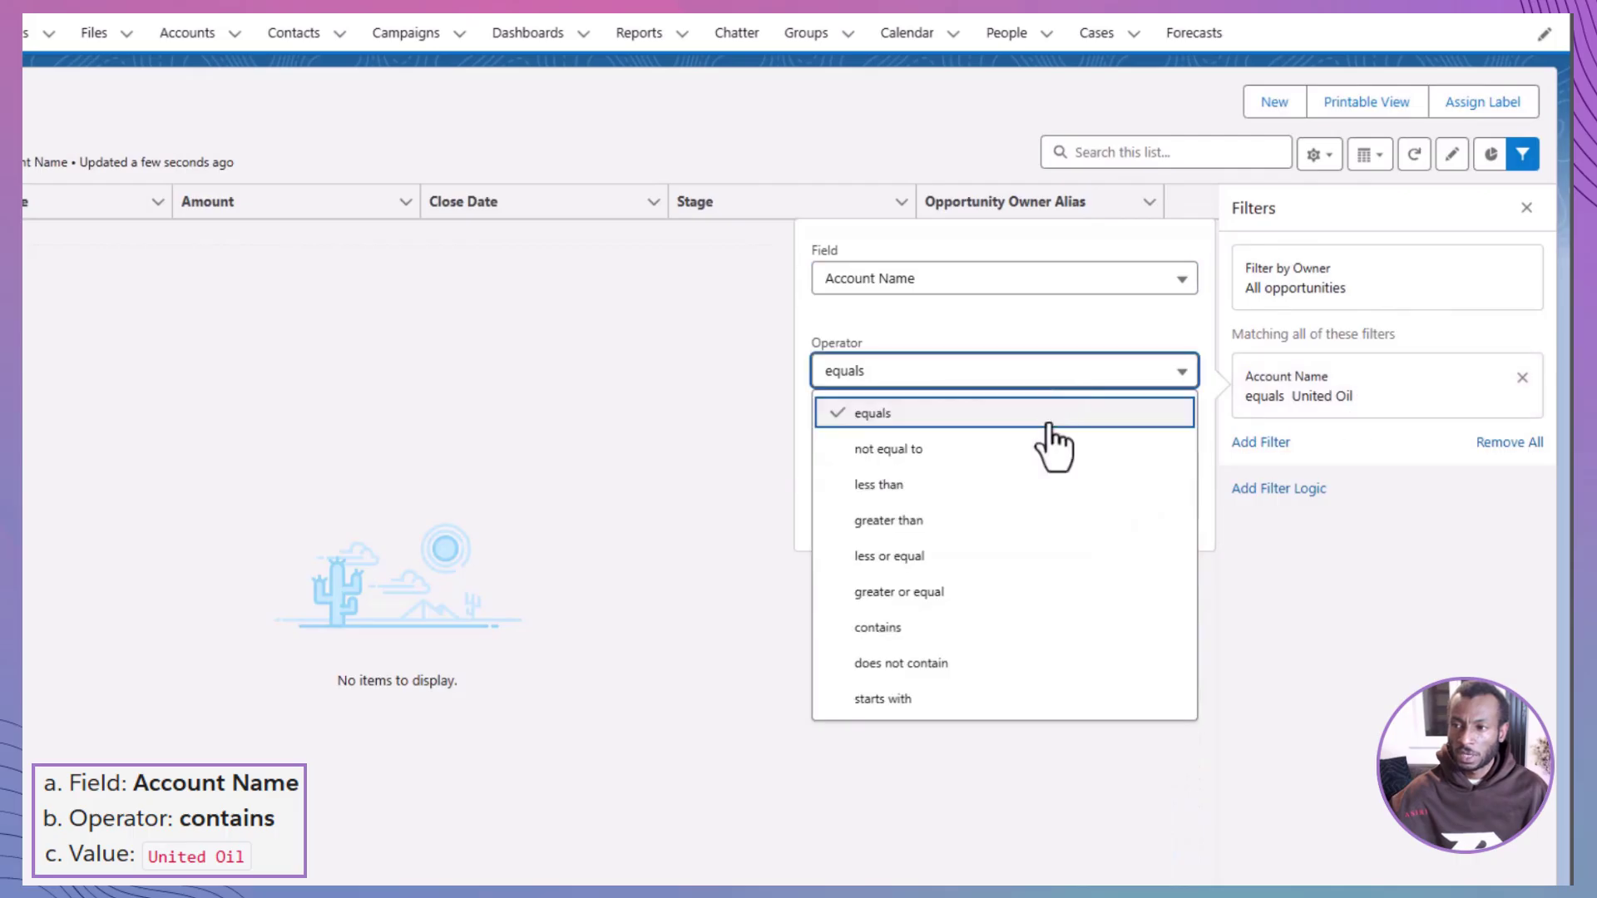
left_click(1030, 634)
left_click(1121, 532)
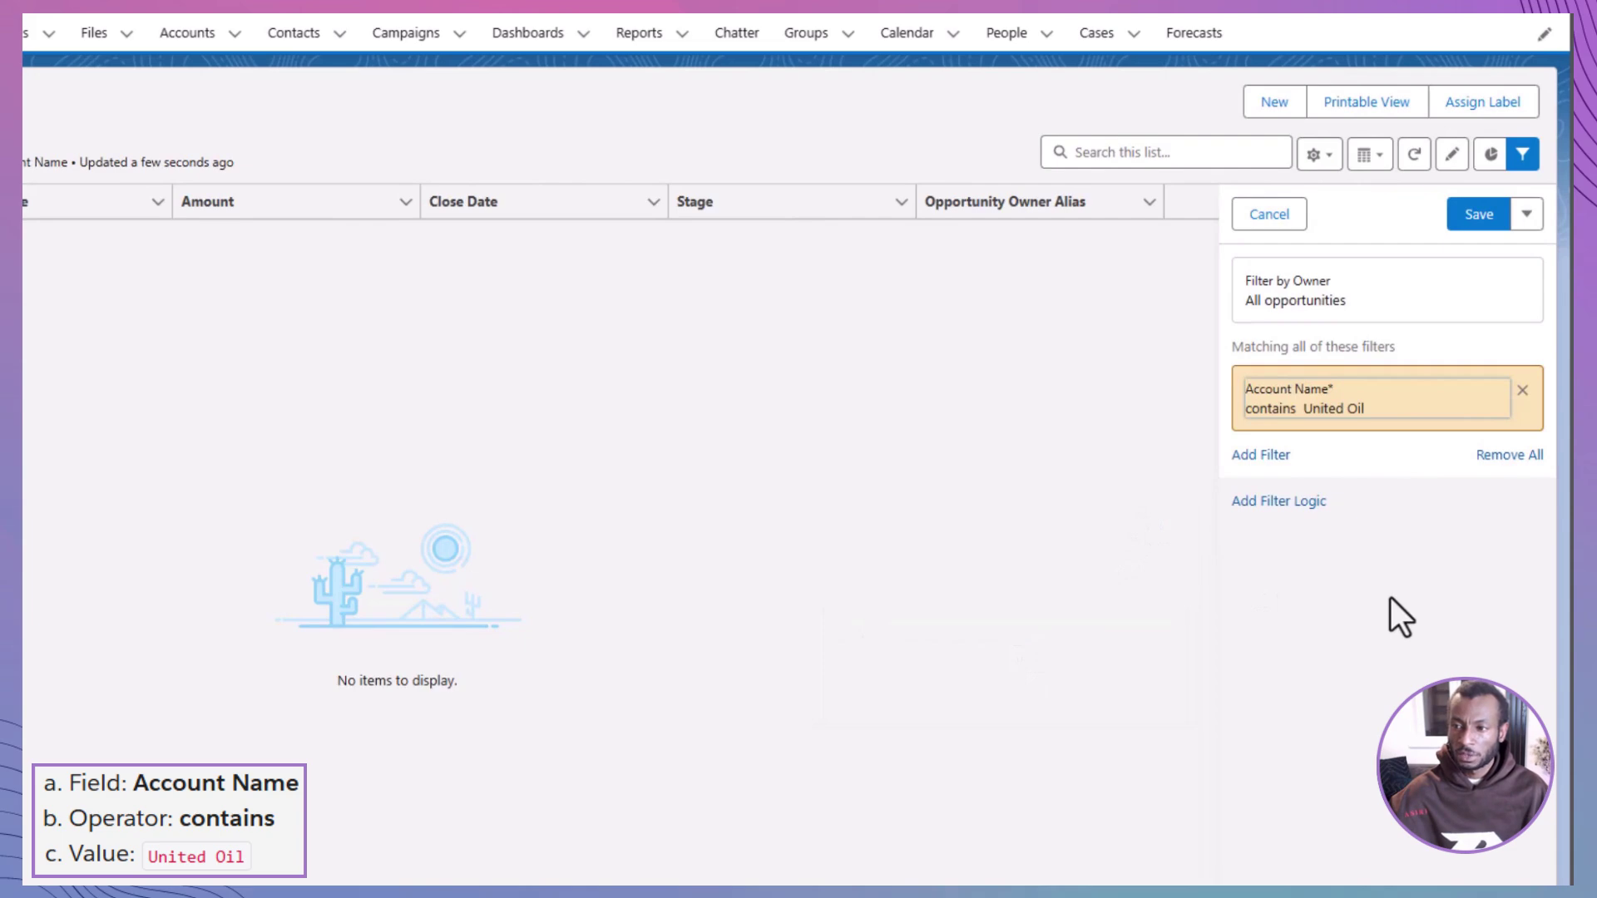
left_click(1464, 218)
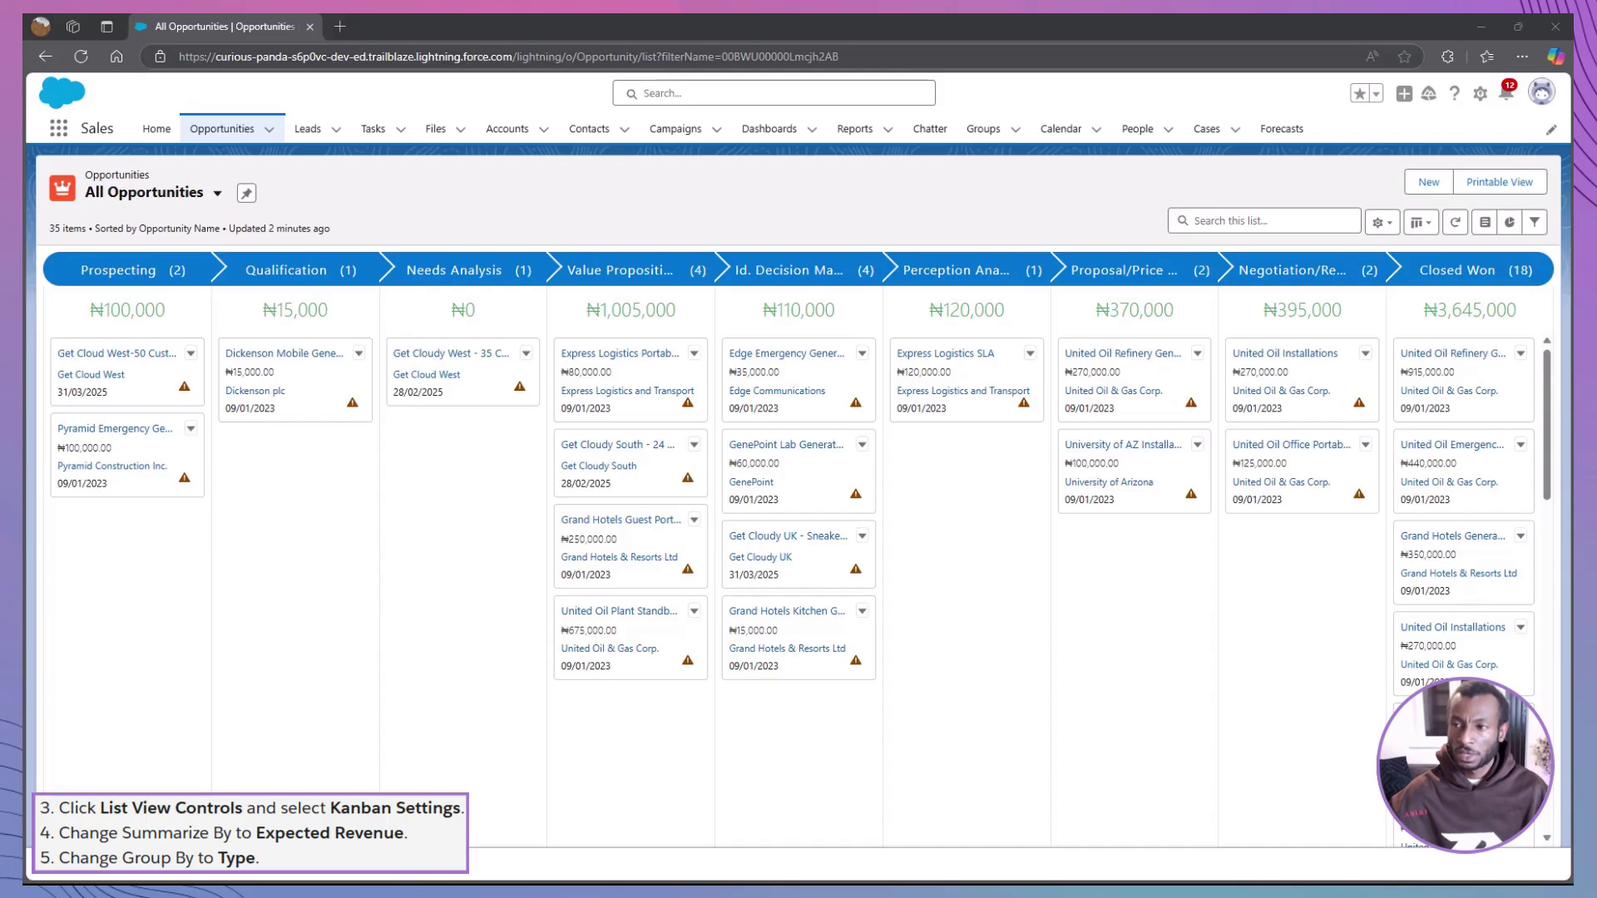
Step: Set Kanban Settings to summarize by Expected Revenue and group by Type, and save
left_click(1384, 223)
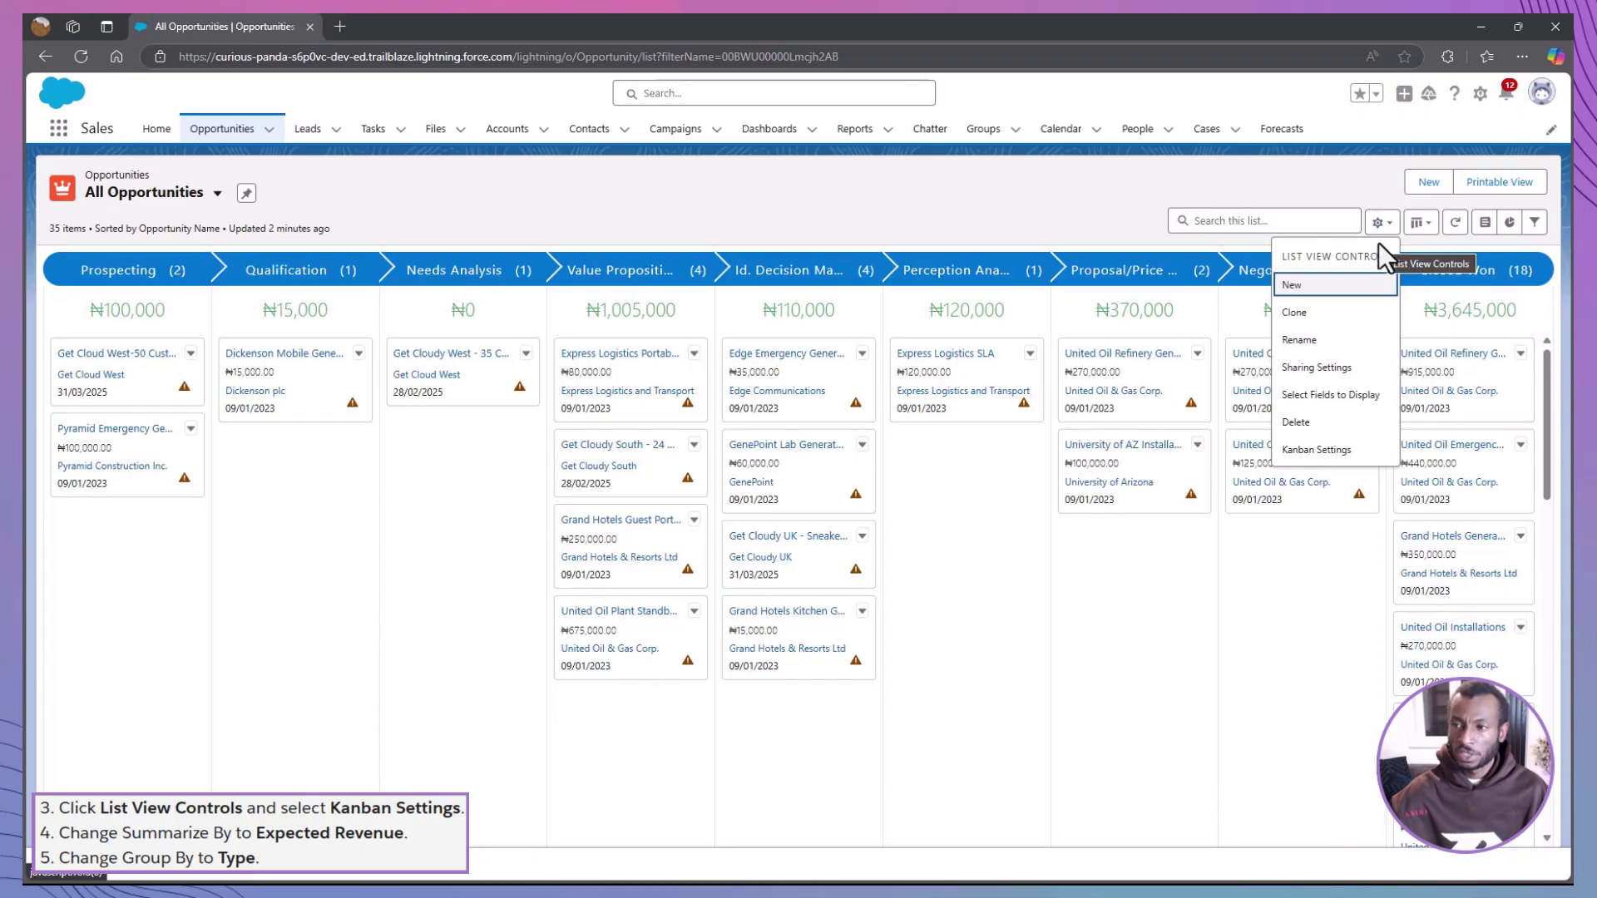
left_click(1333, 464)
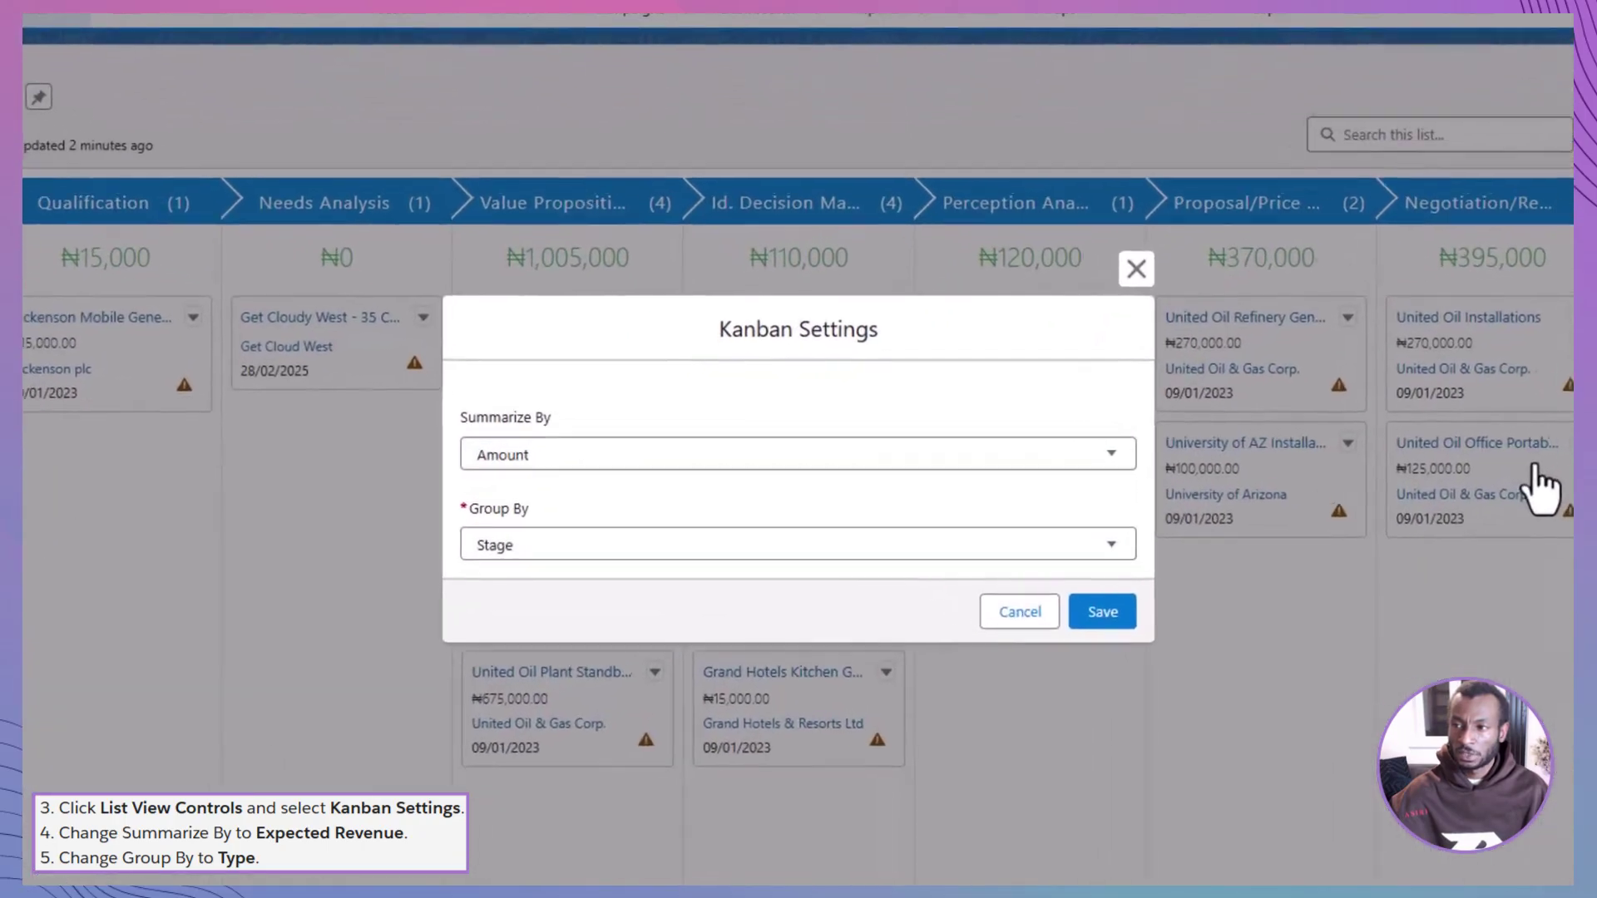
left_click(961, 447)
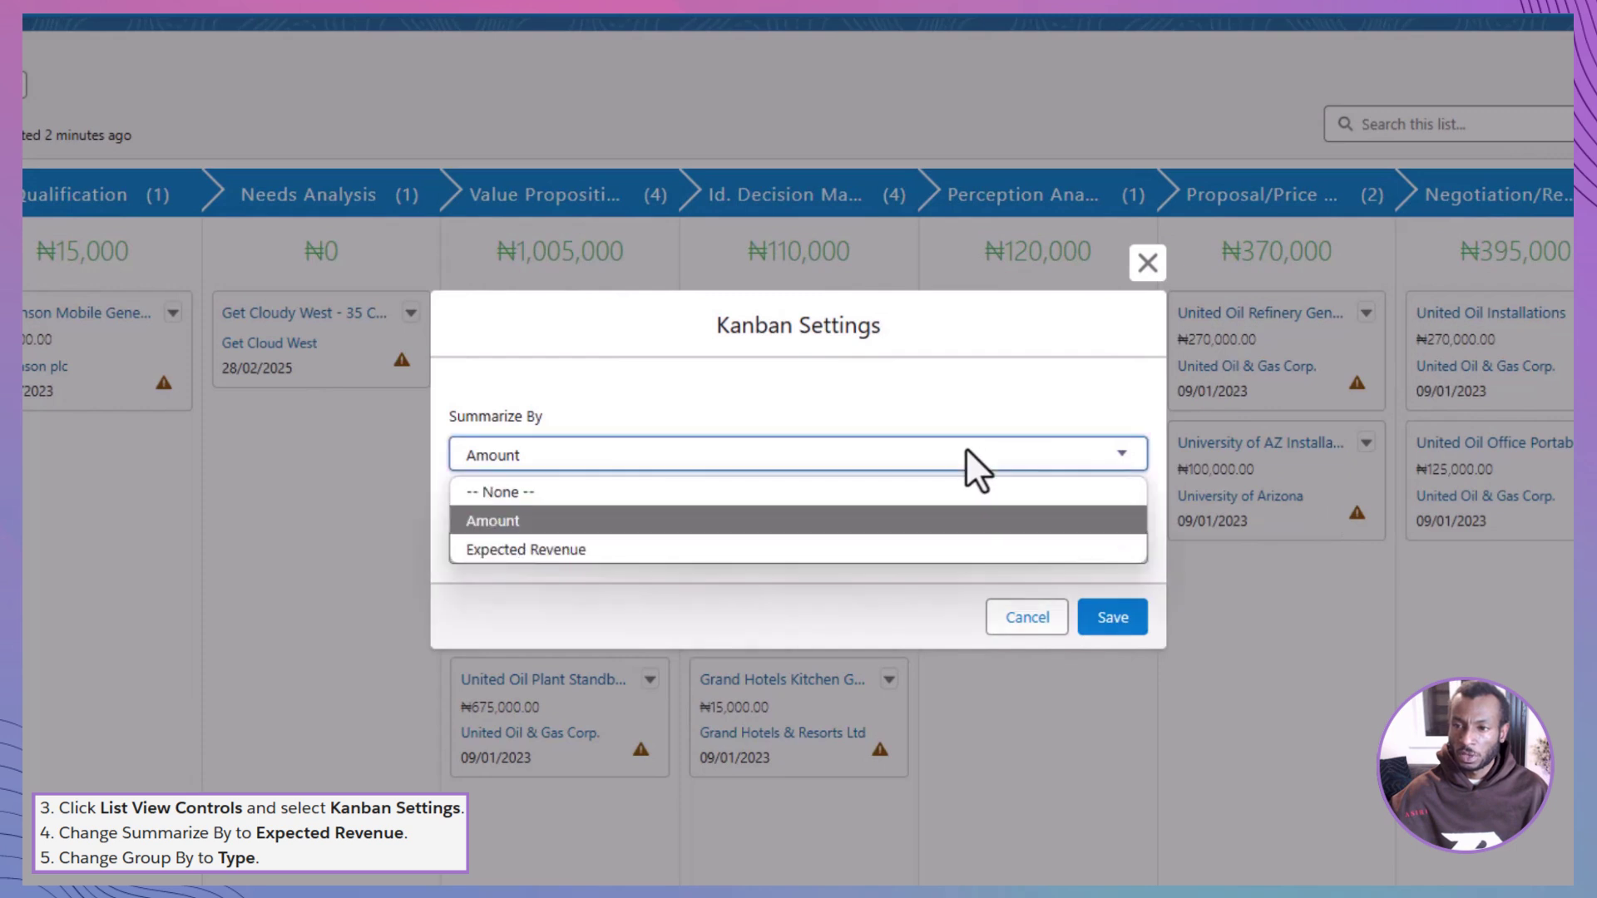
left_click(948, 545)
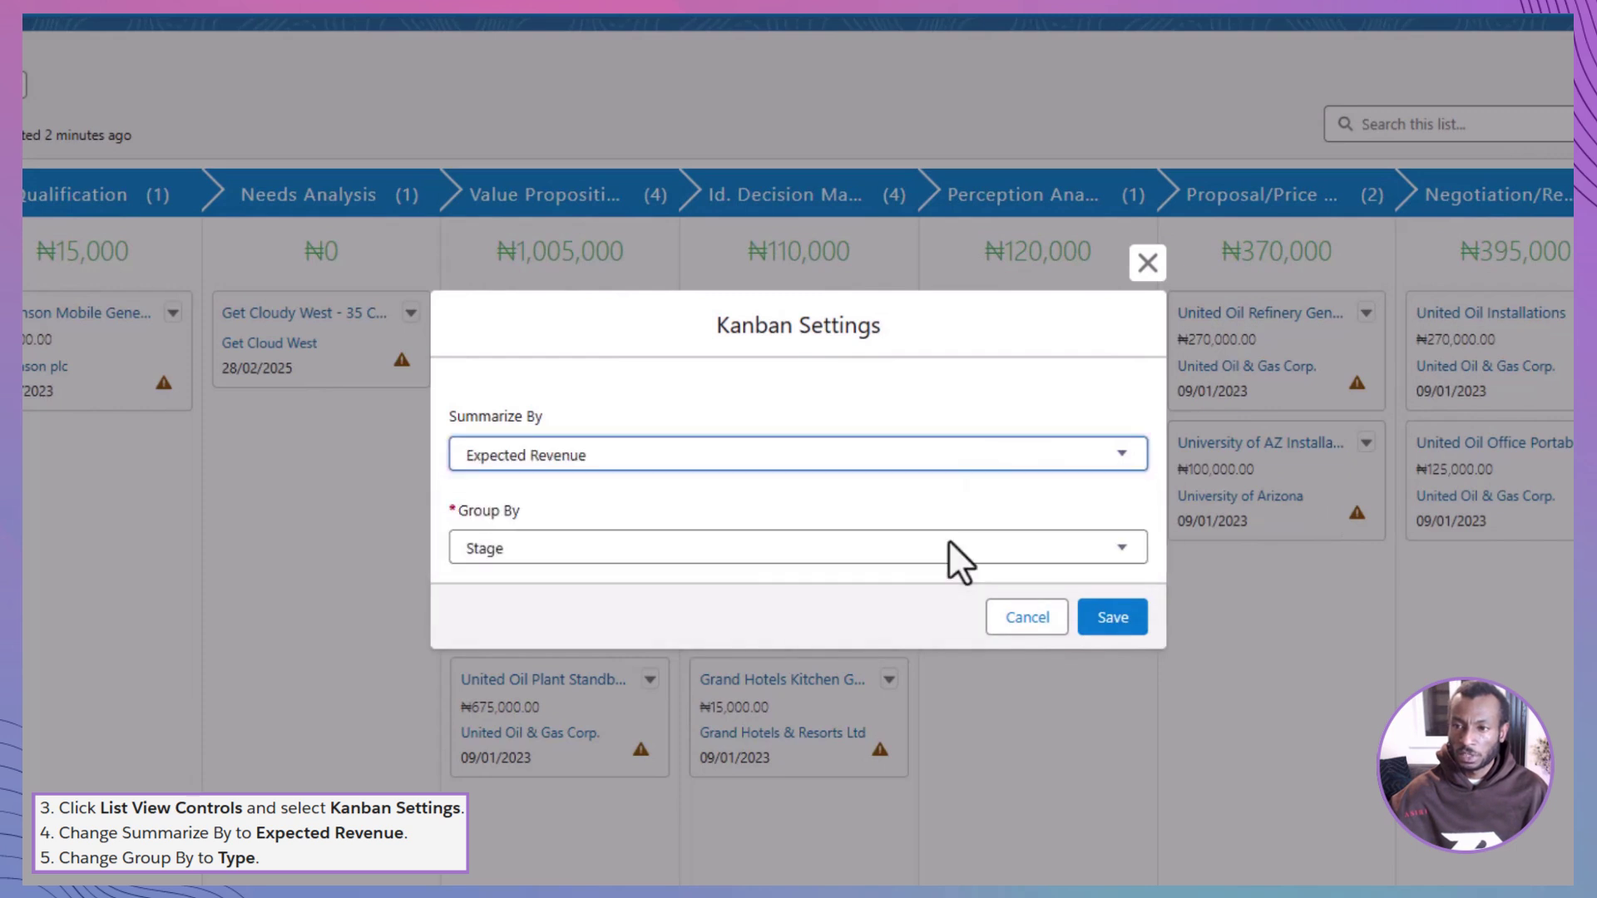
left_click(948, 544)
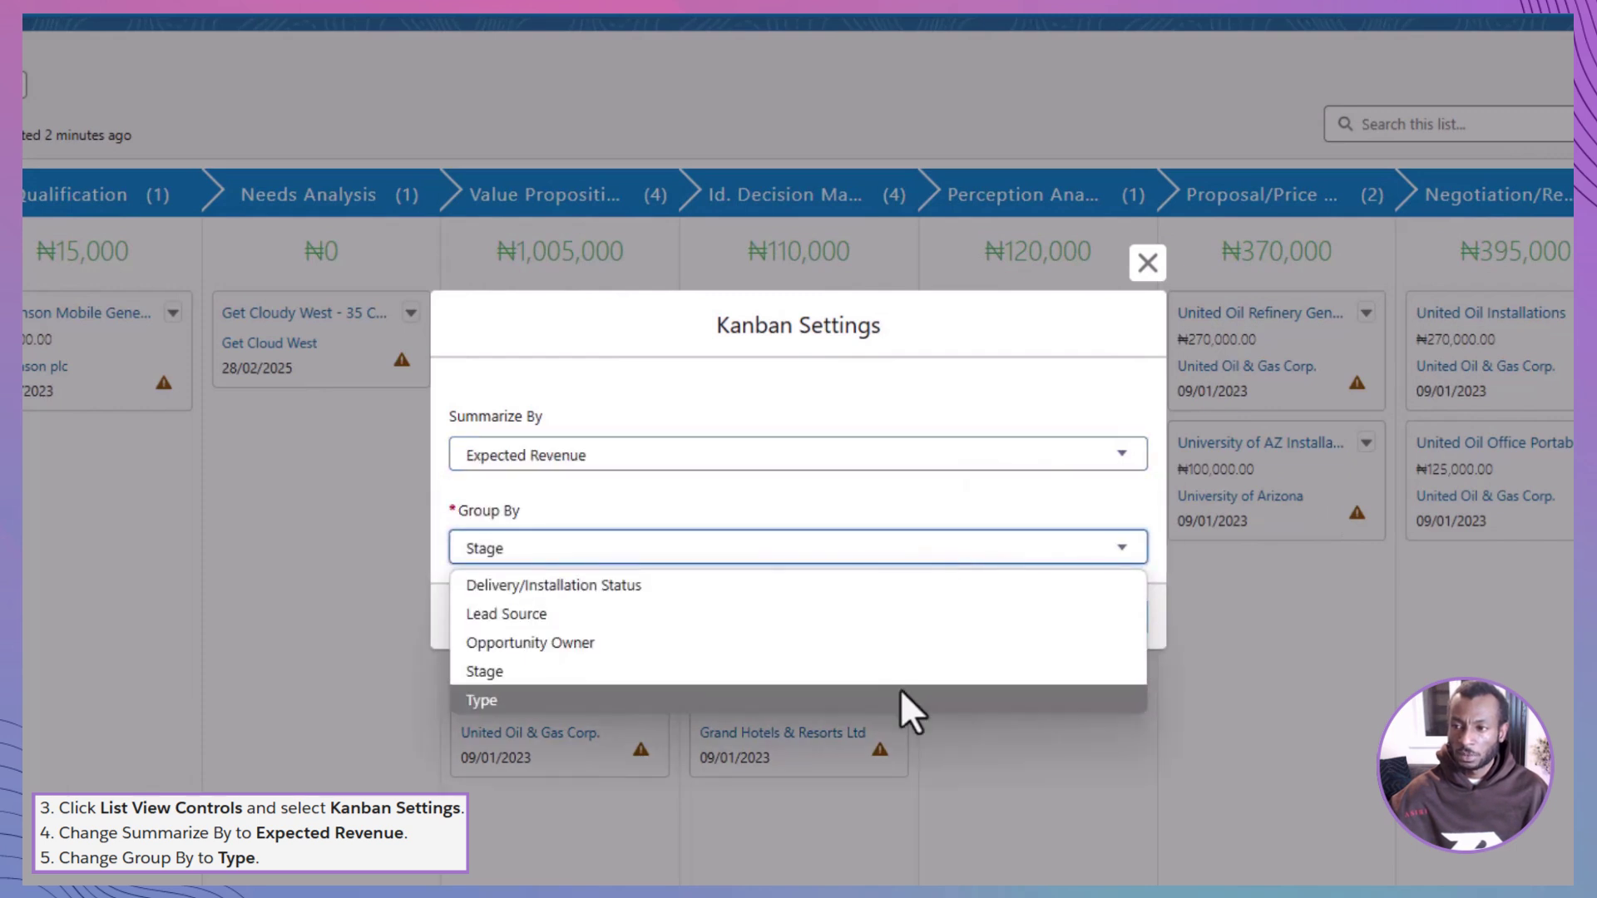
left_click(900, 701)
left_click(1118, 619)
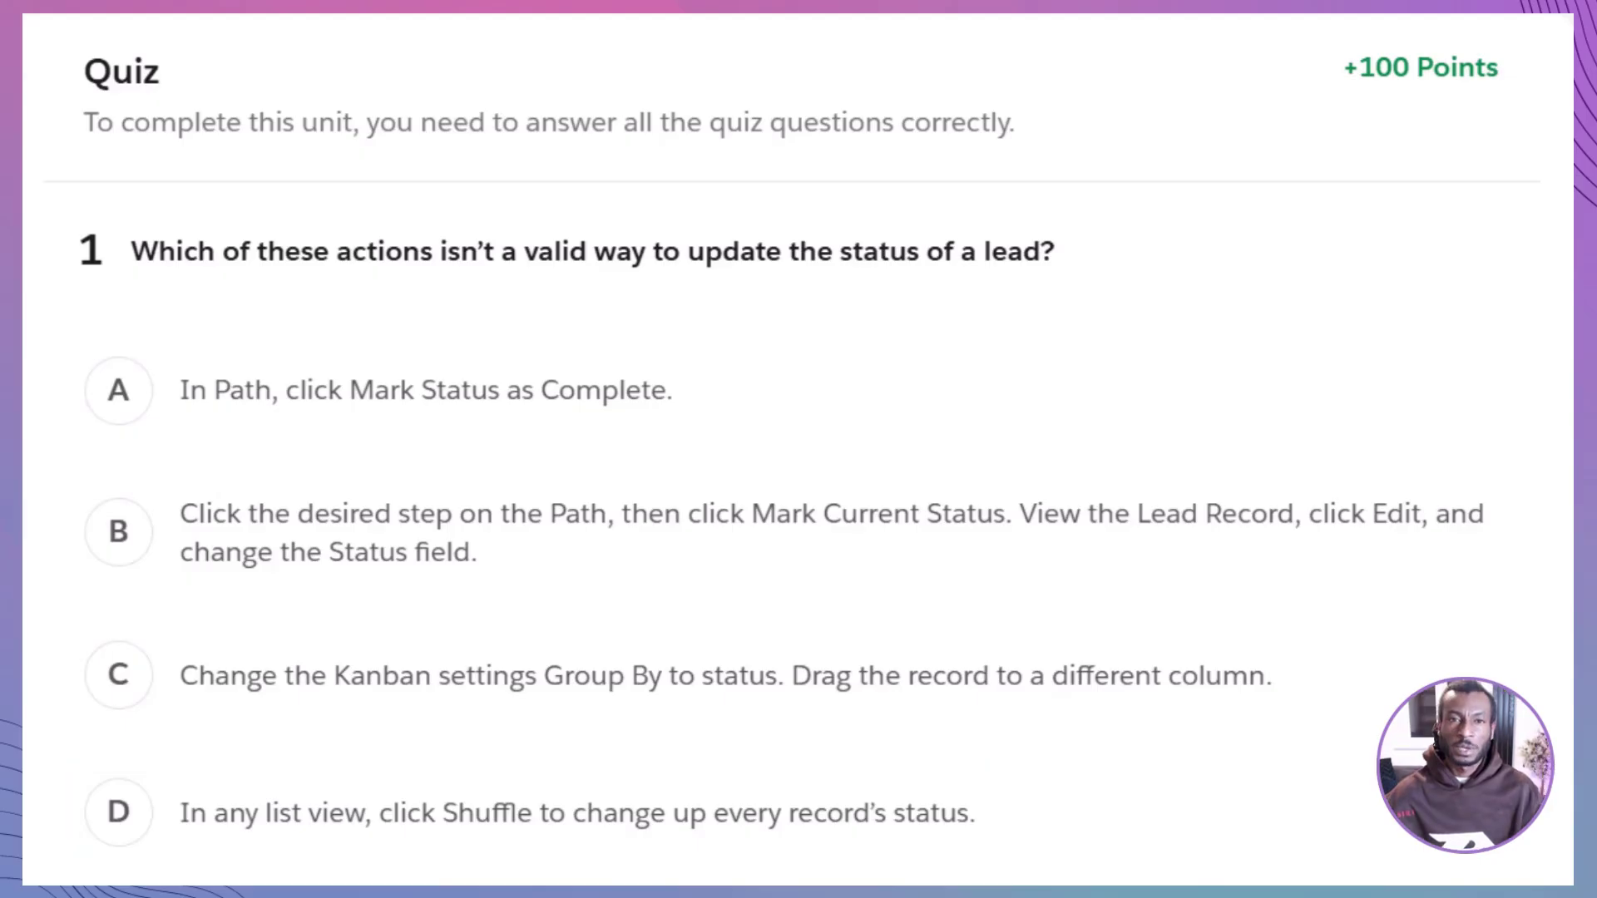
Step: Select answer D, clicking Shuffle in a list view, for quiz question 1
left_click(1400, 828)
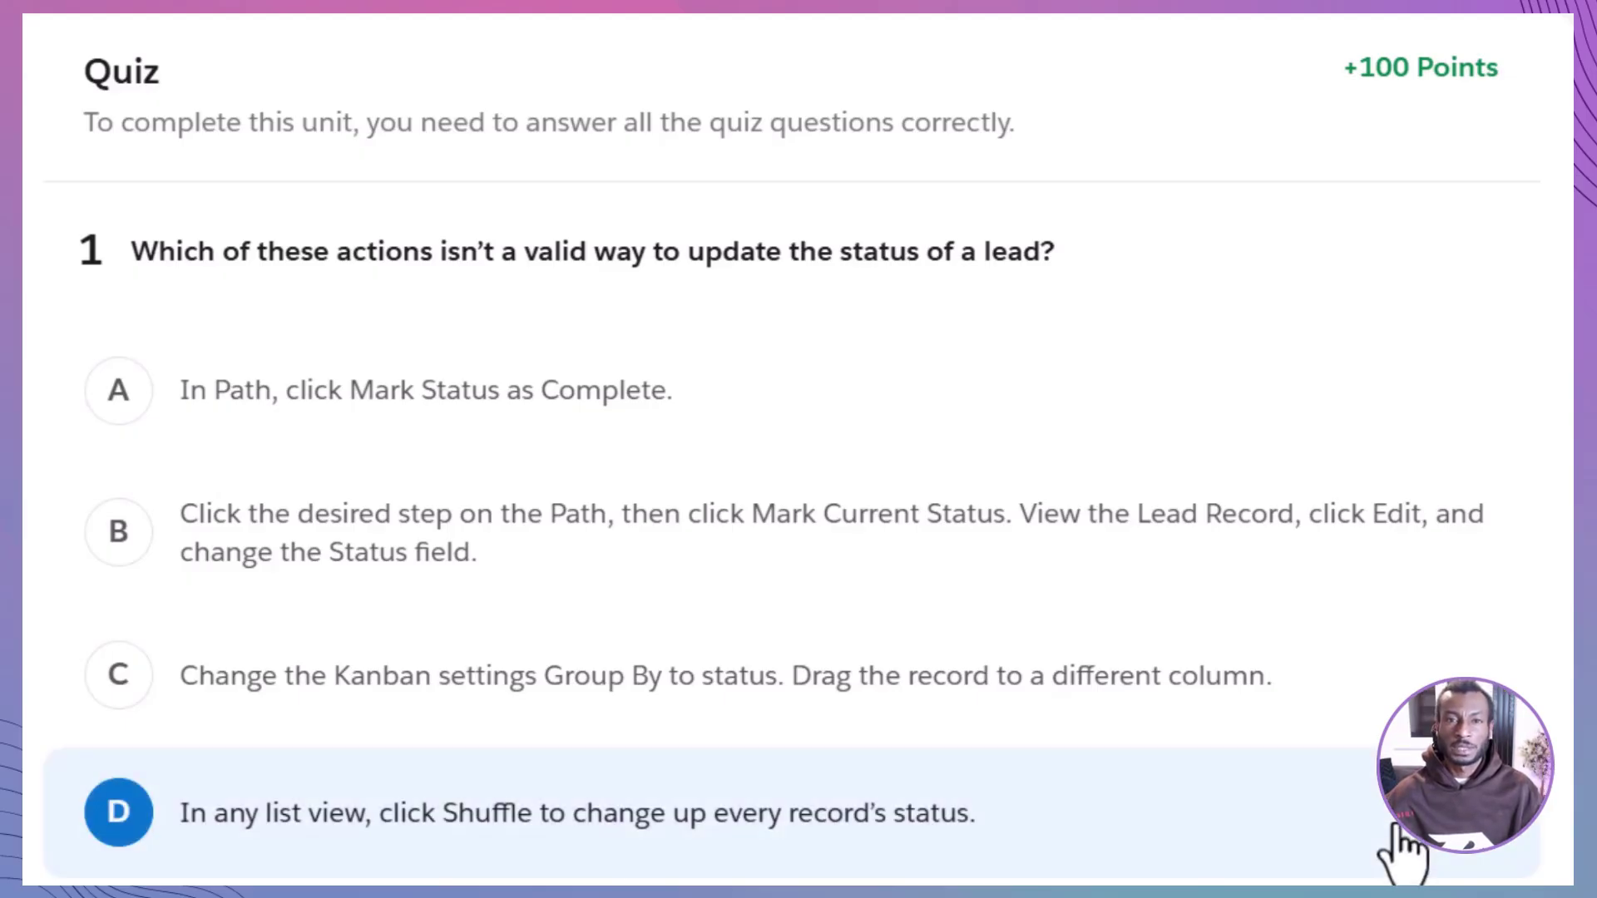